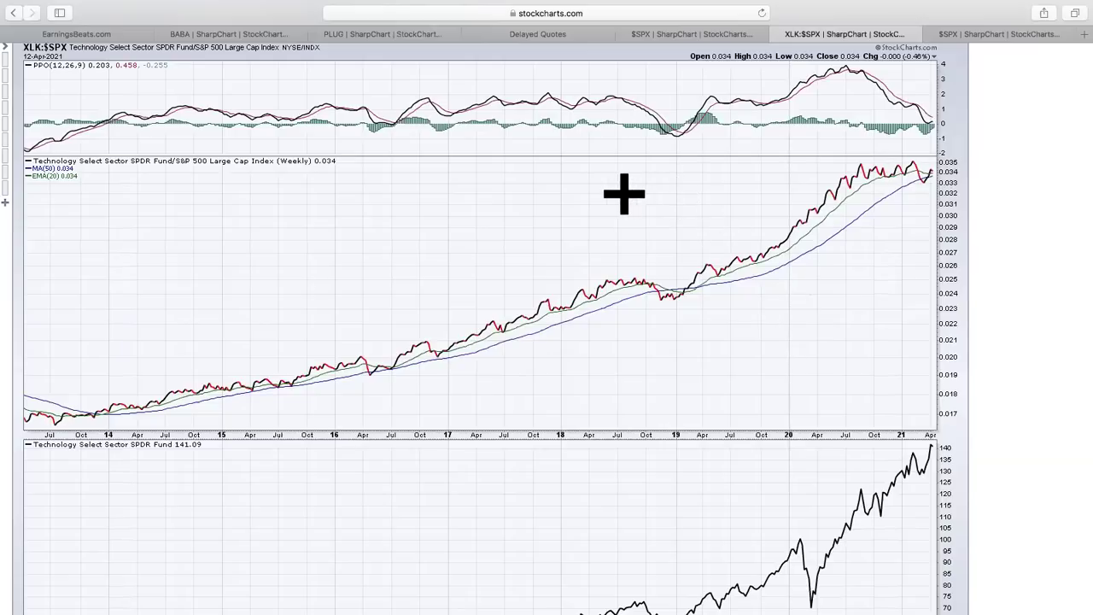
- Minimize the stock chart browser window and switch to the ETF Analyzer spreadsheet in Numbers
scroll(625, 195, up, 2)
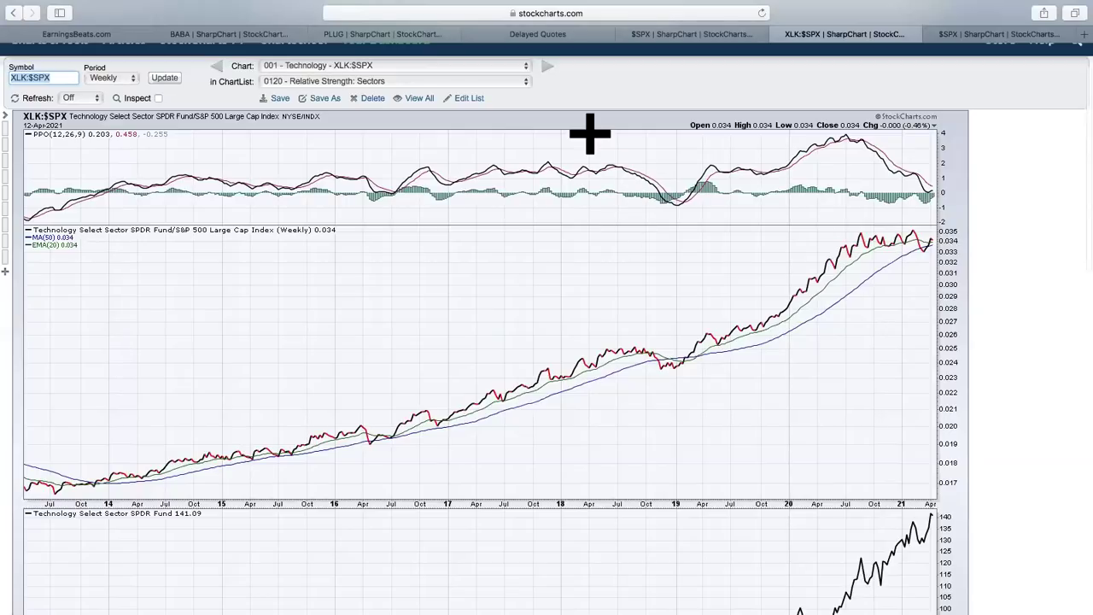
mouse_move(112, 4)
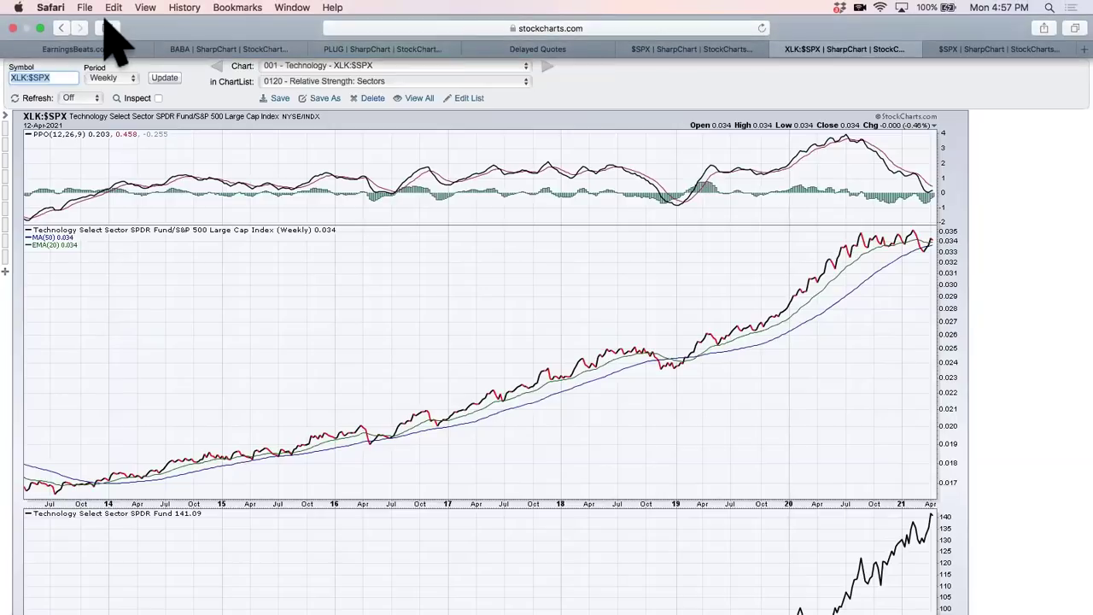
click(40, 28)
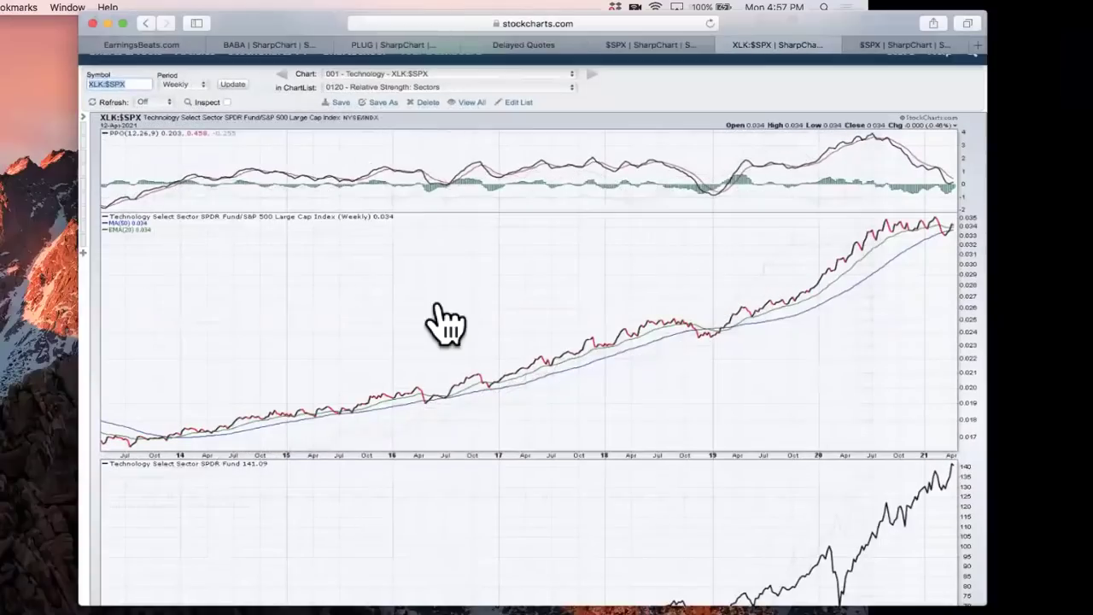
key(super+m)
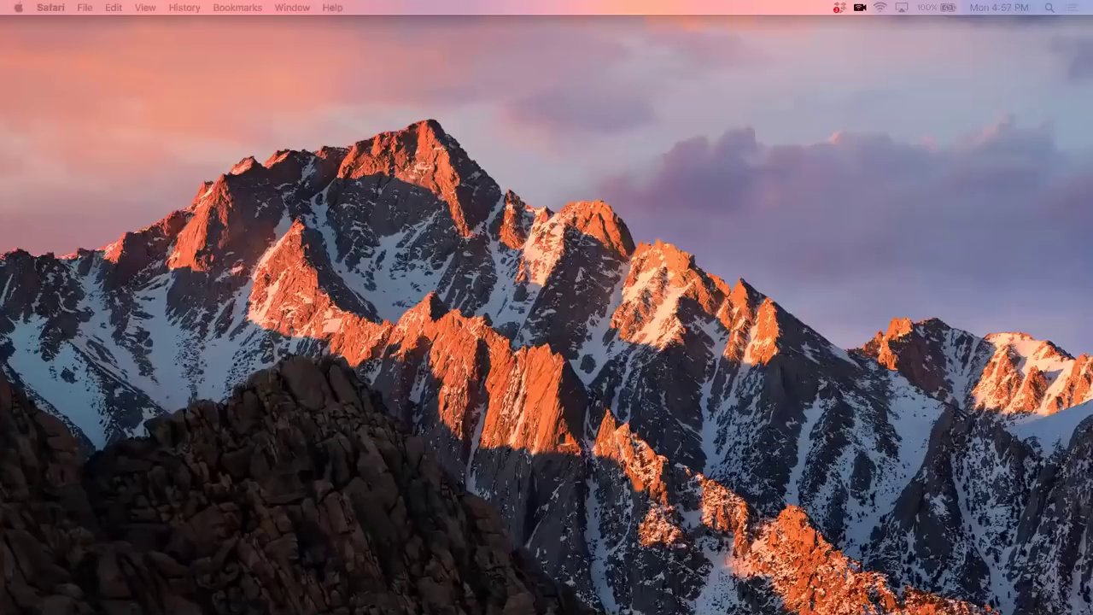
key(super+Tab)
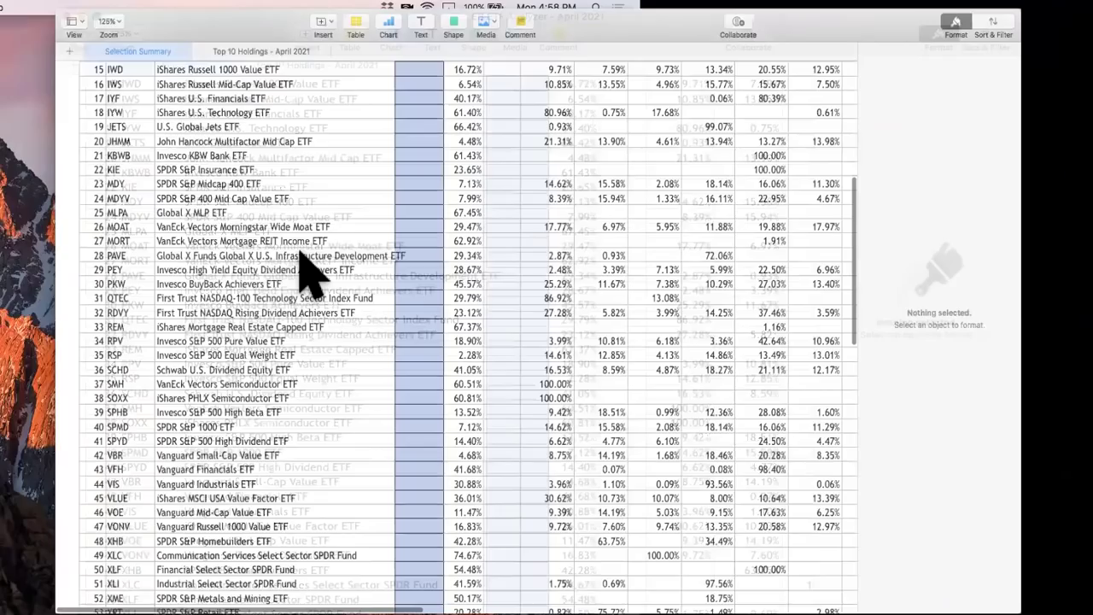
- Look through the full ETF list on the Selection Summary sheet, from Alerian MLP down to the blank member input rows
scroll(310, 264, up, 10)
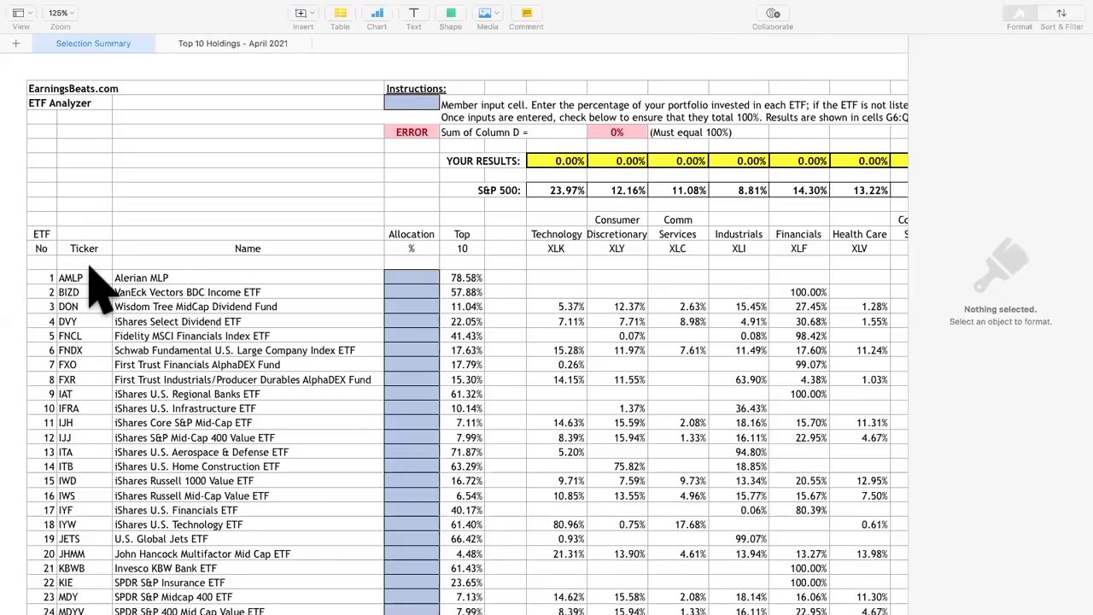
scroll(94, 329, up, 1)
scroll(94, 312, down, 8)
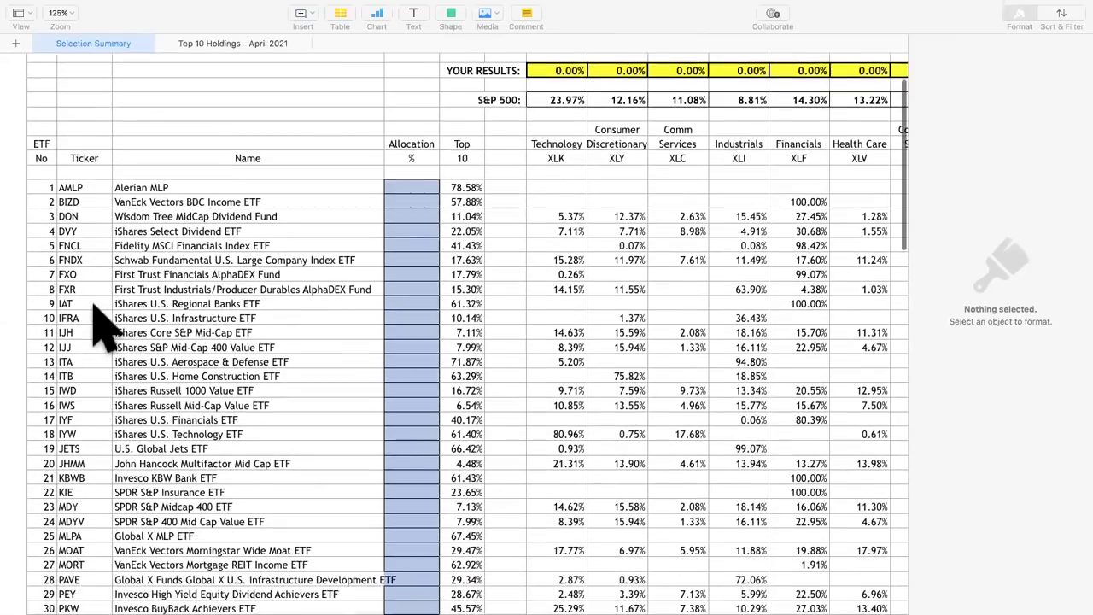
scroll(90, 213, up, 2)
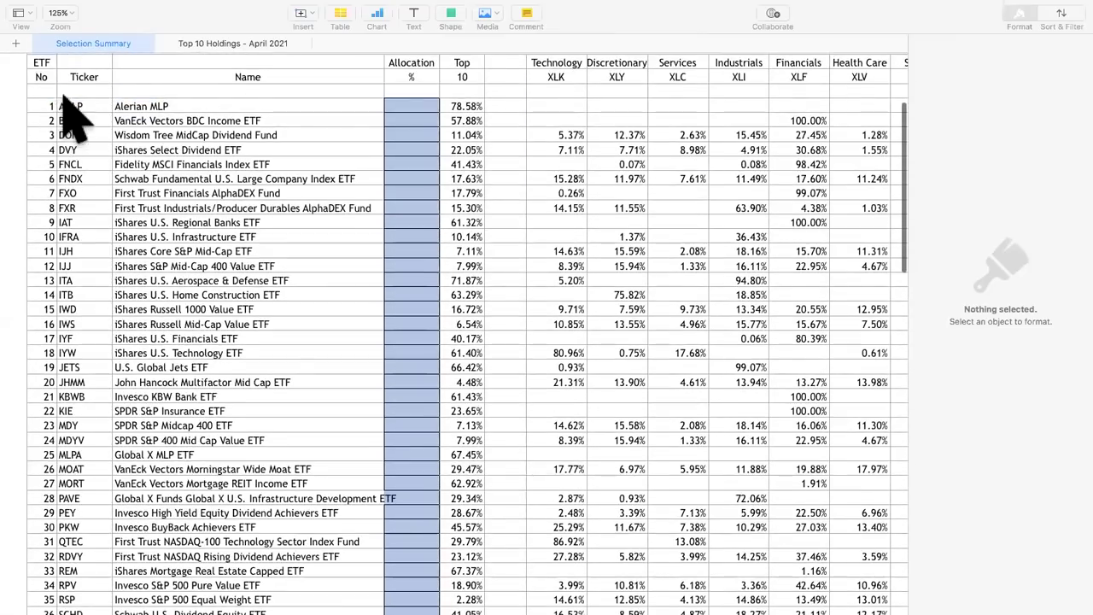
scroll(114, 193, down, 1)
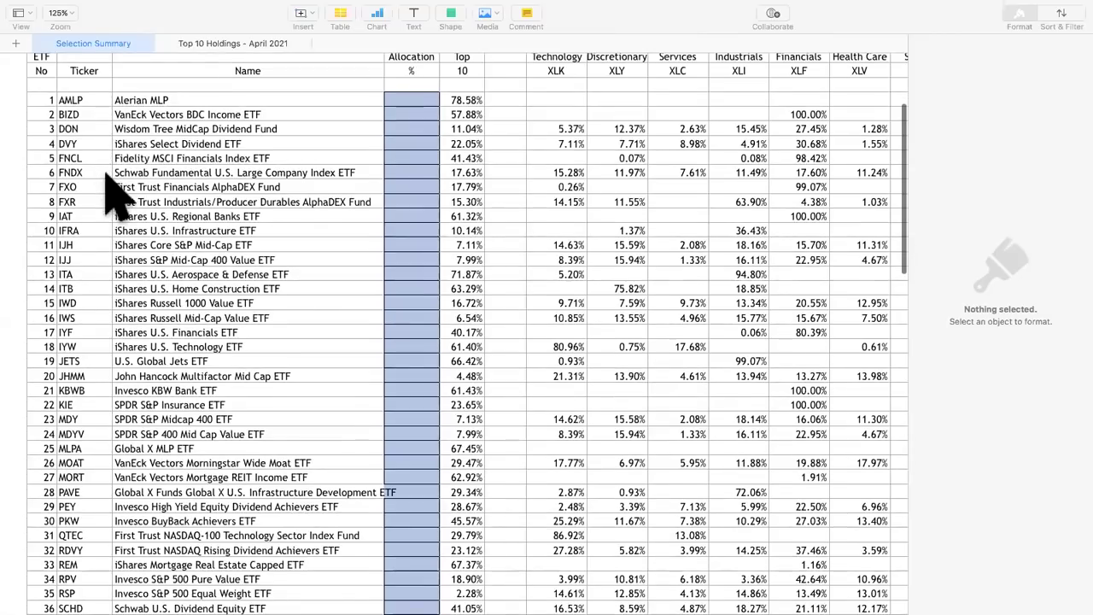
scroll(116, 195, up, 2)
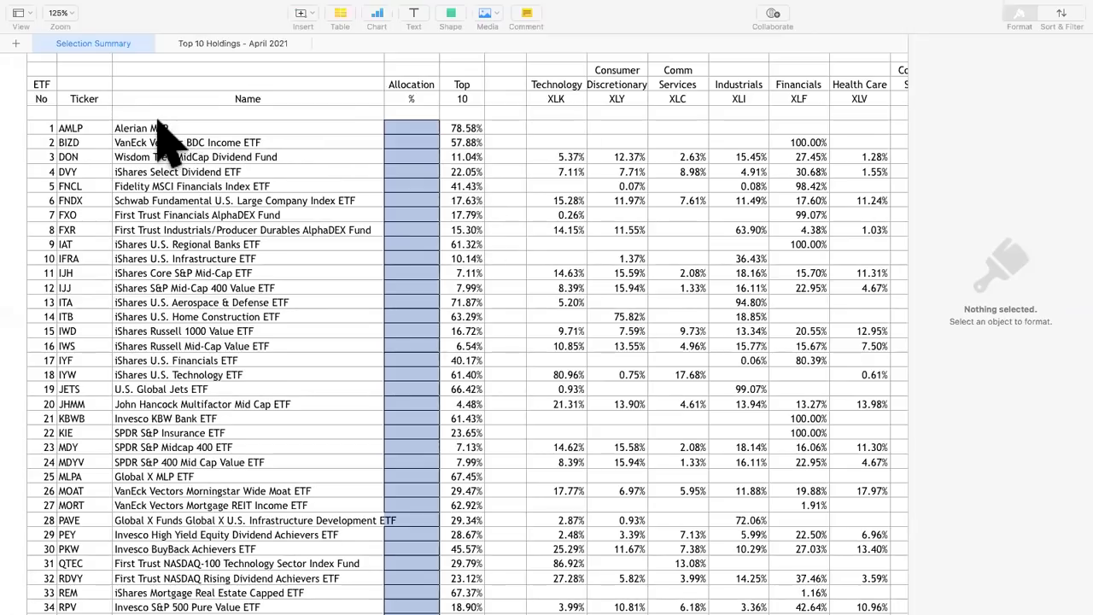
scroll(176, 330, down, 3)
scroll(165, 311, down, 10)
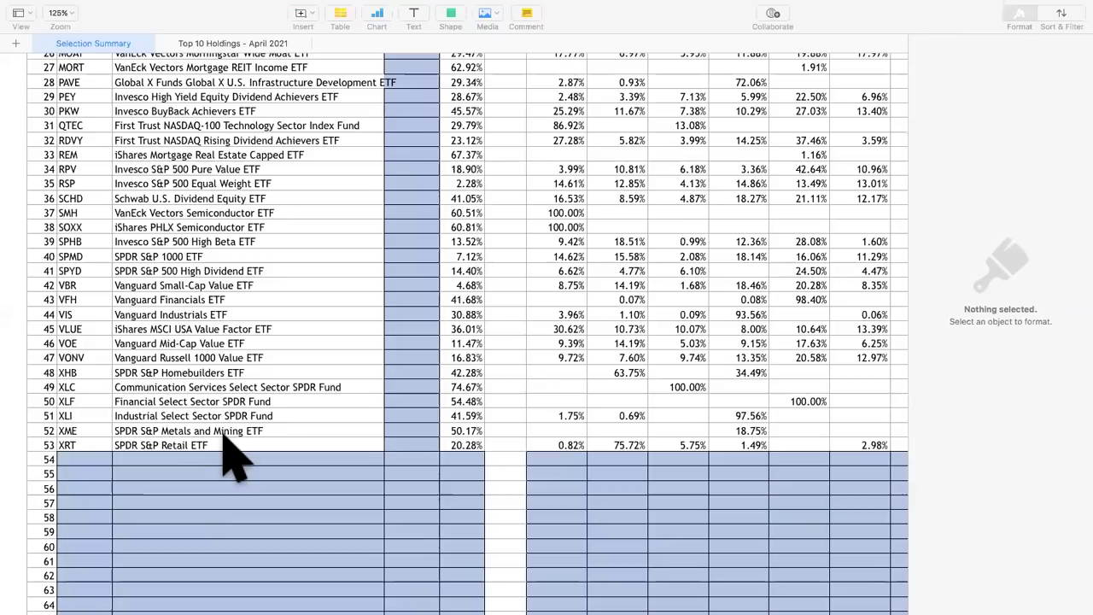
scroll(235, 461, up, 8)
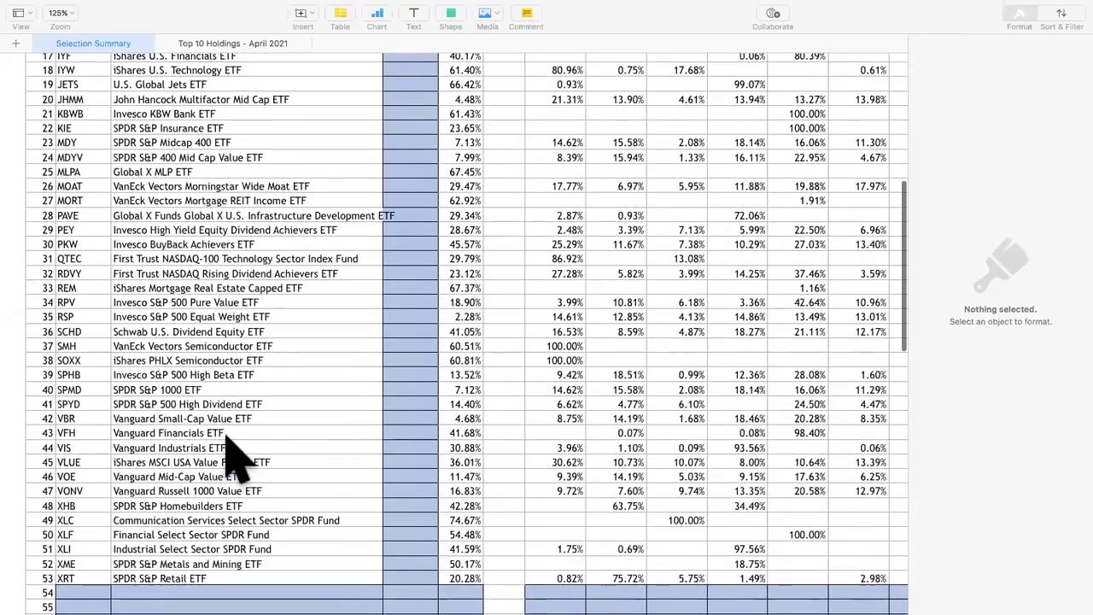
scroll(234, 461, up, 5)
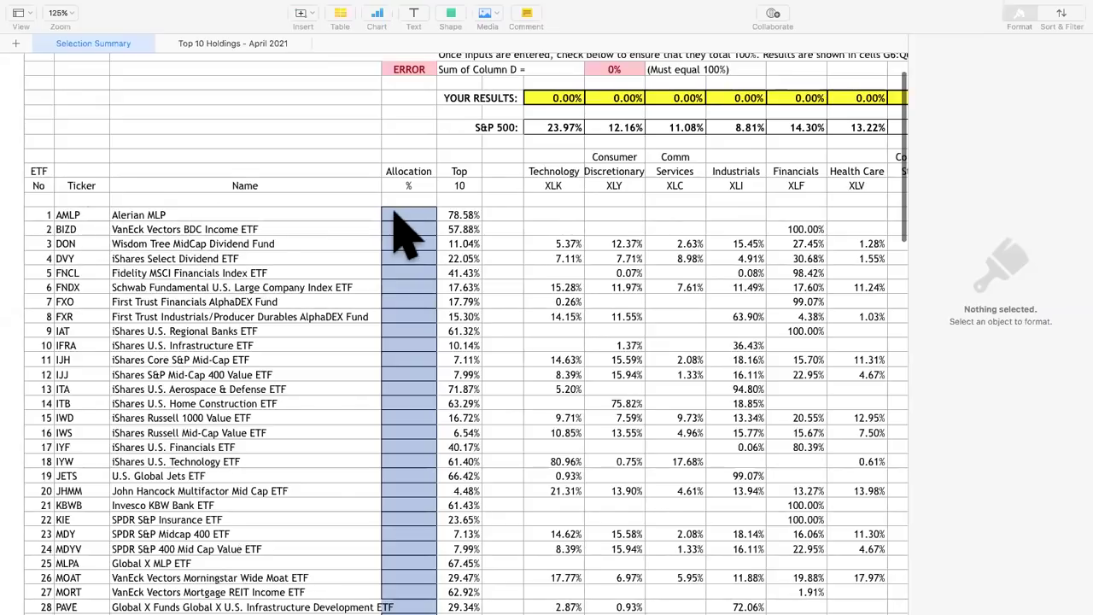
- Check the Top 10 concentration of Alerian MLP and of the iShares S&P Mid-Cap 400 Value ETF
click(466, 214)
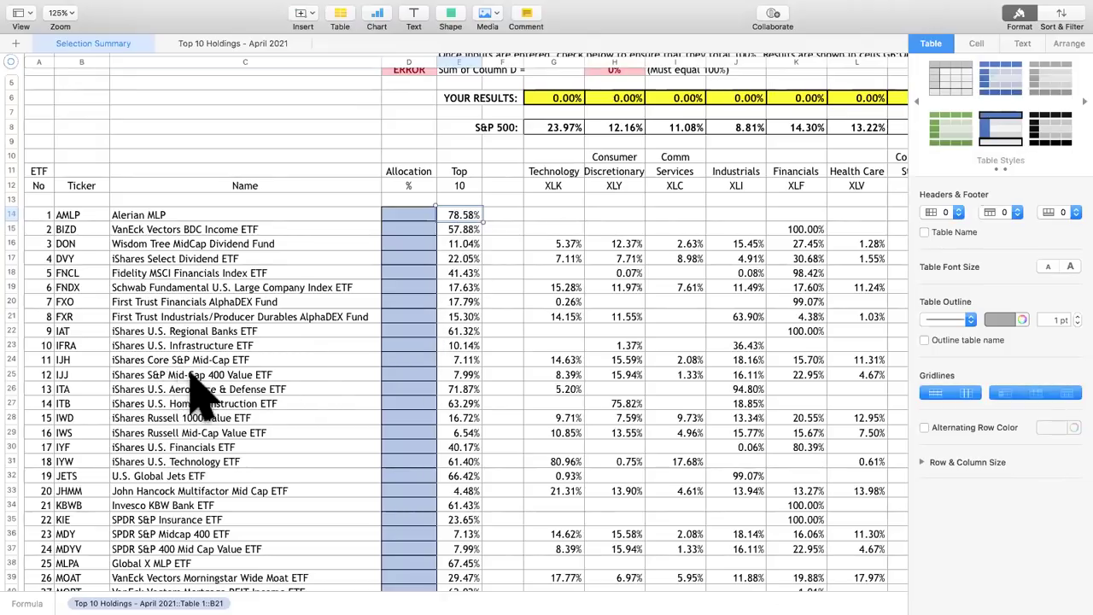
click(241, 375)
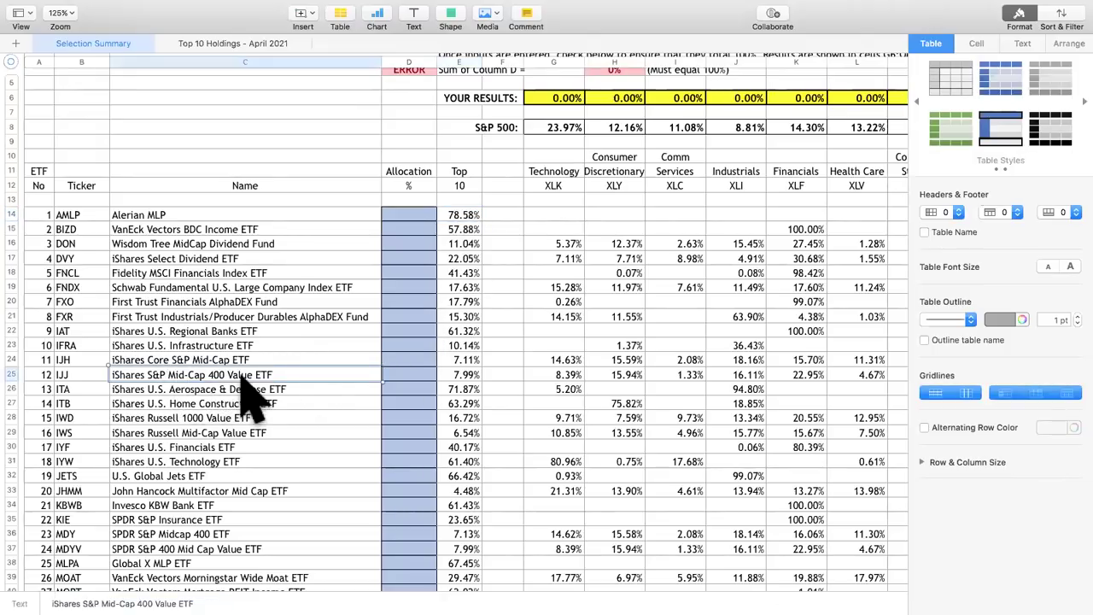
click(469, 375)
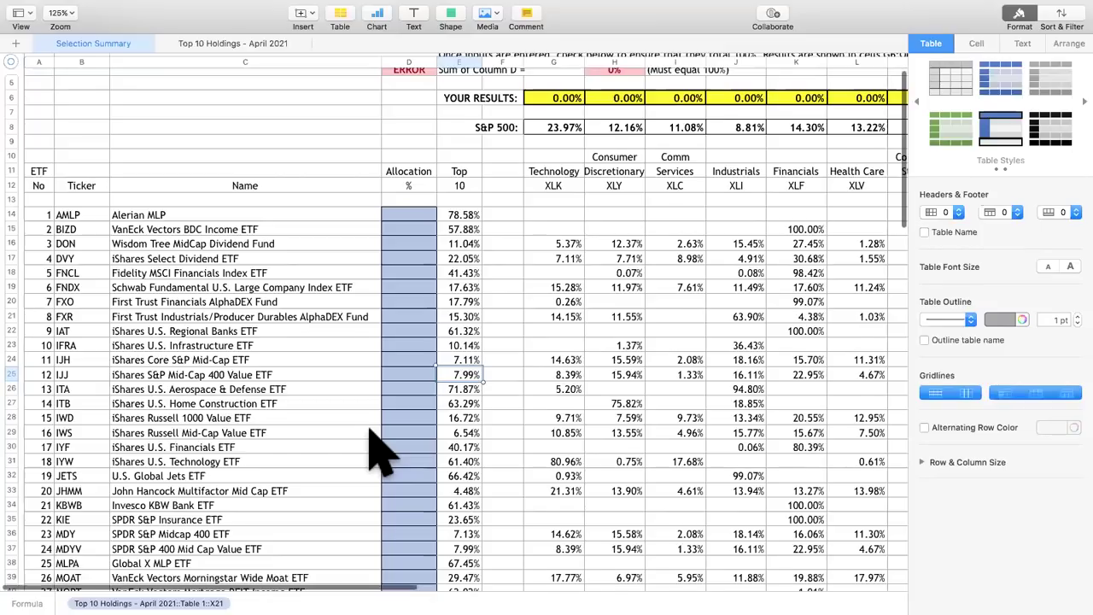
- Check the Top 10 concentration of the Vanguard Industrials ETF (VIS) near the end of the ETF list
scroll(376, 452, down, 6)
scroll(376, 453, down, 10)
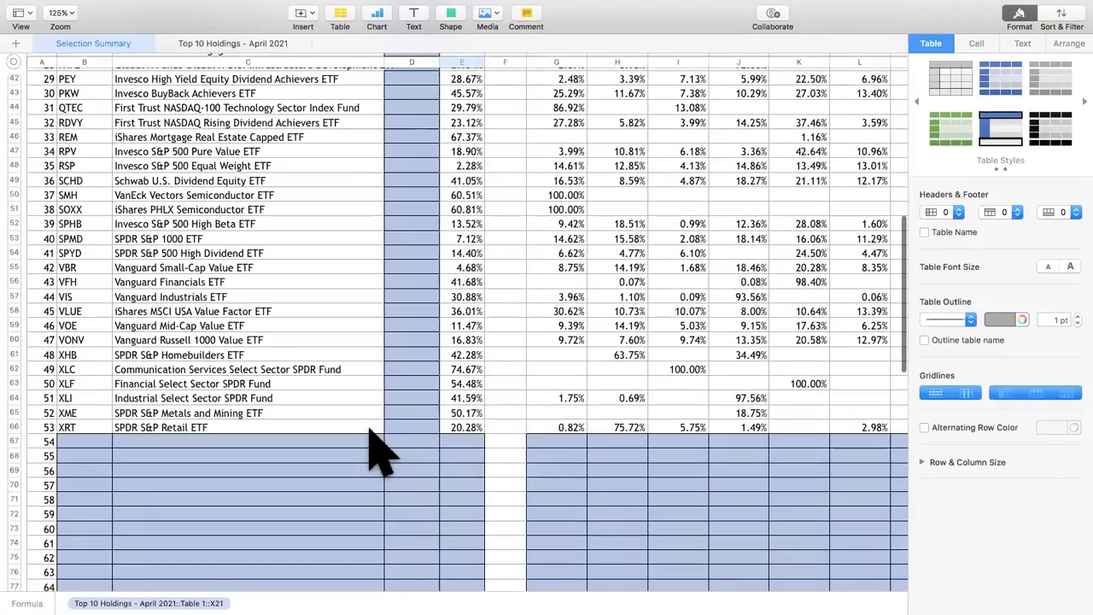
scroll(376, 453, up, 2)
scroll(375, 453, up, 1)
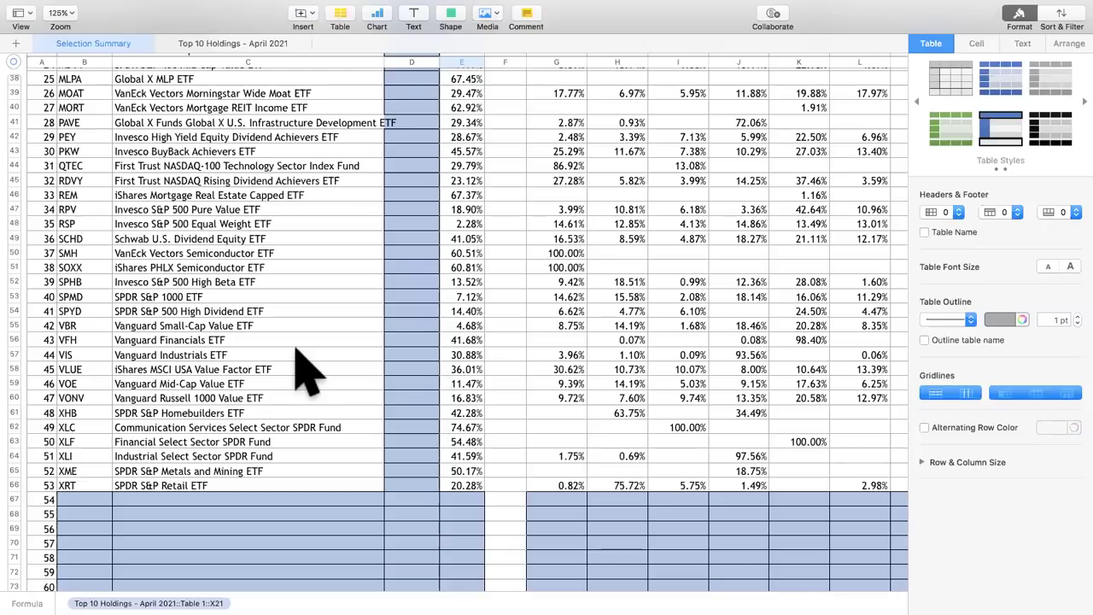
click(468, 353)
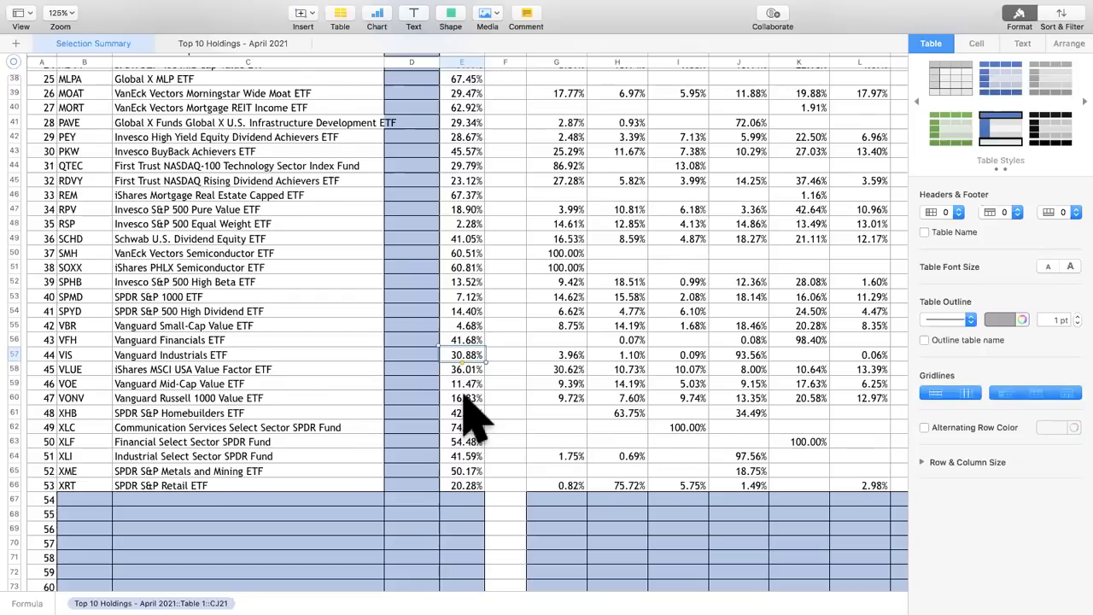
- Check the Top 10 concentration and the ETF number of the iShares U.S. Aerospace & Defense ETF (ITA)
scroll(474, 414, up, 5)
scroll(464, 398, up, 6)
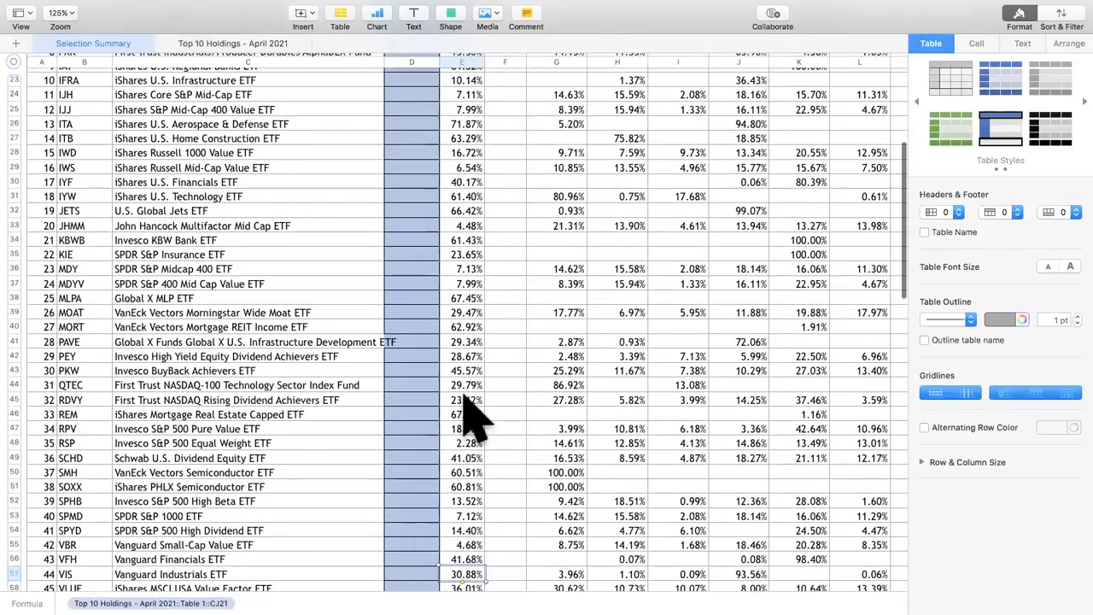
scroll(465, 294, up, 1)
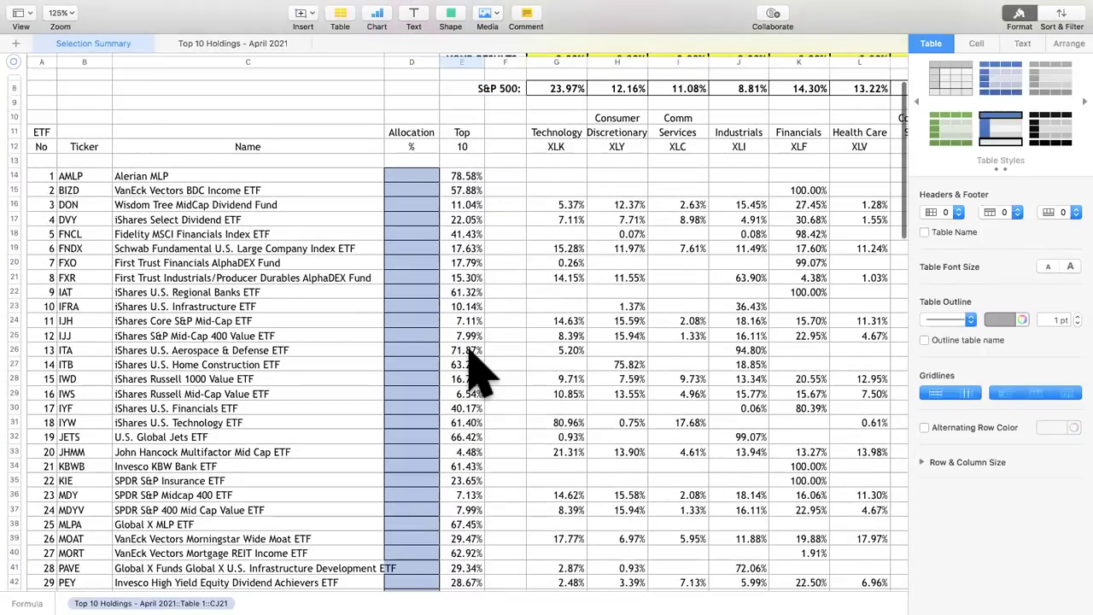
click(464, 348)
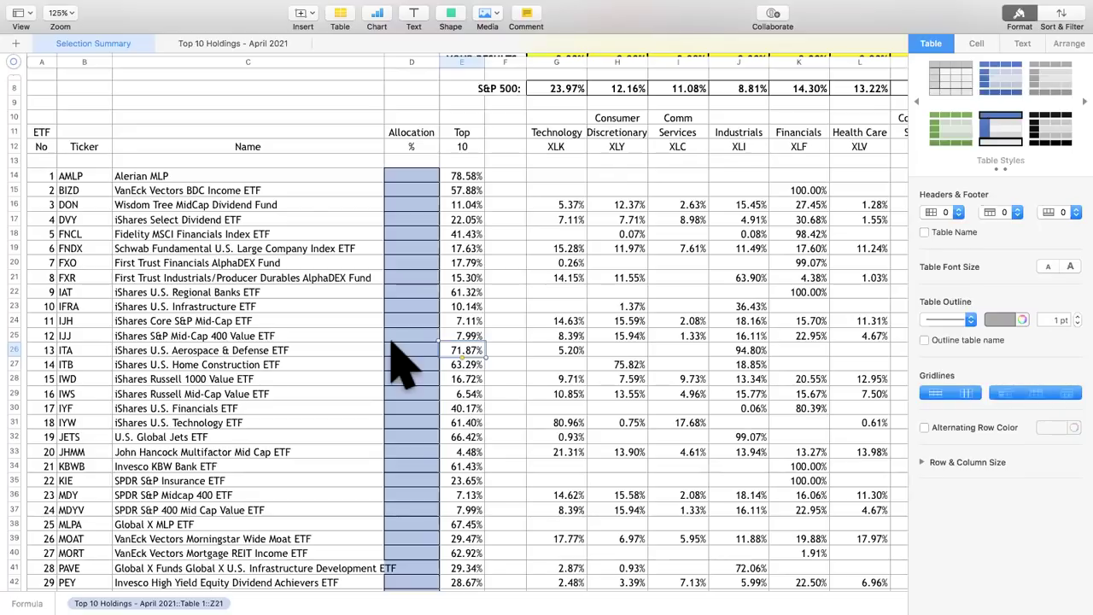
scroll(353, 330, up, 3)
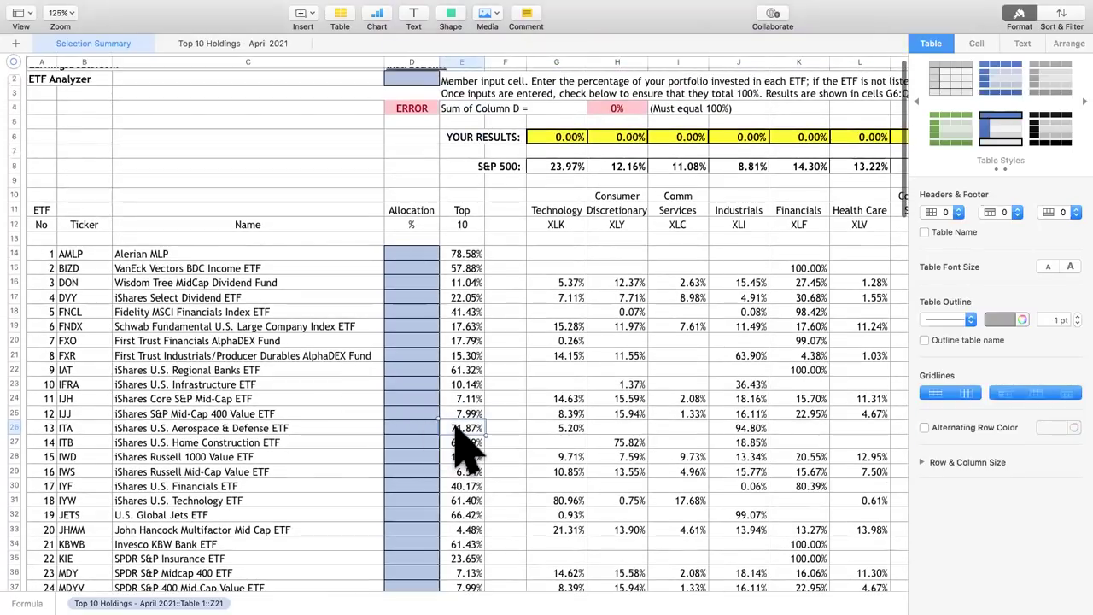
click(43, 427)
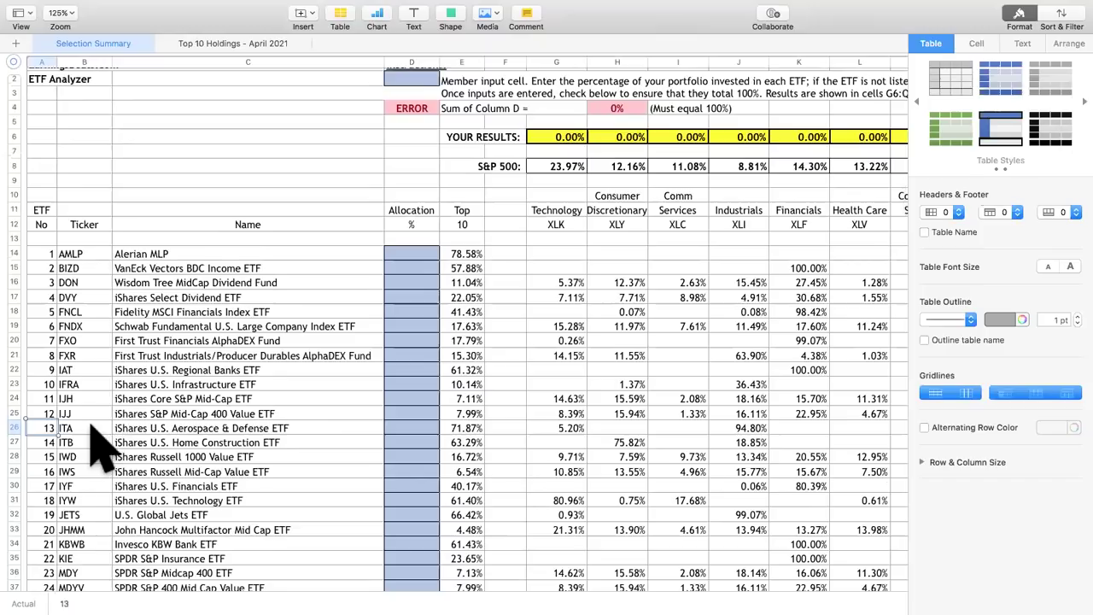
- On the Top 10 Holdings - April 2021 sheet, inspect ITA's weights for BA and RTX and the GNRC entry under IJH
click(220, 42)
scroll(337, 252, right, 10)
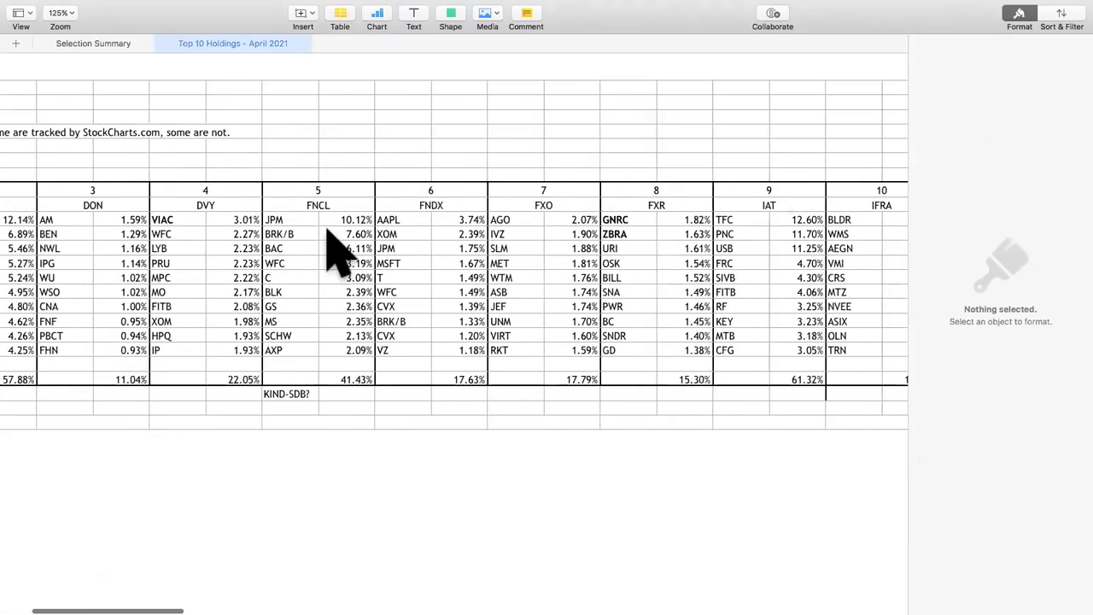
click(504, 186)
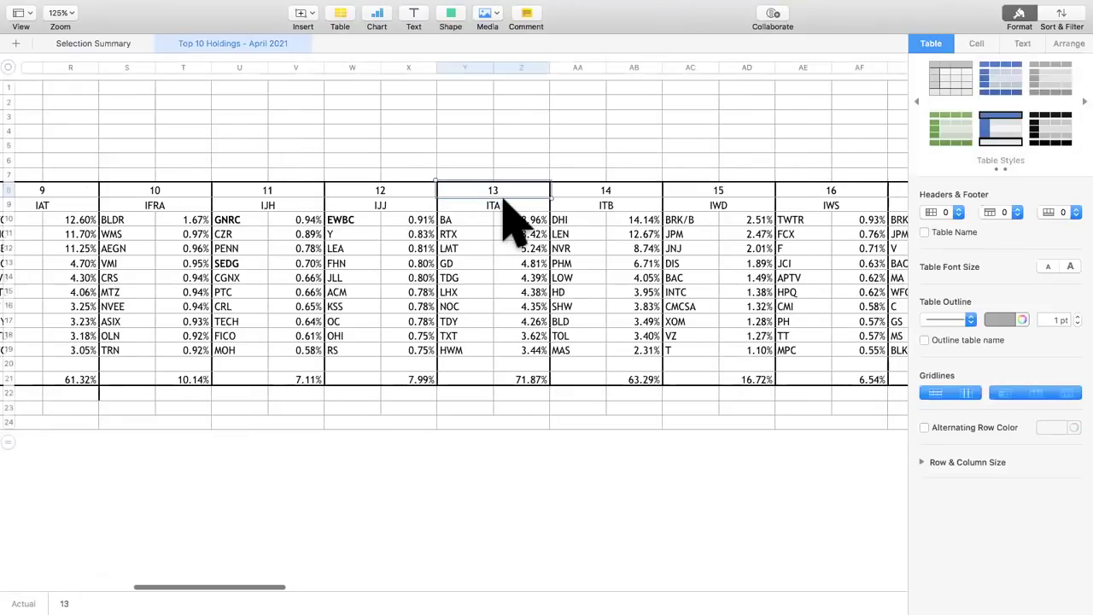
click(502, 203)
click(531, 220)
click(538, 231)
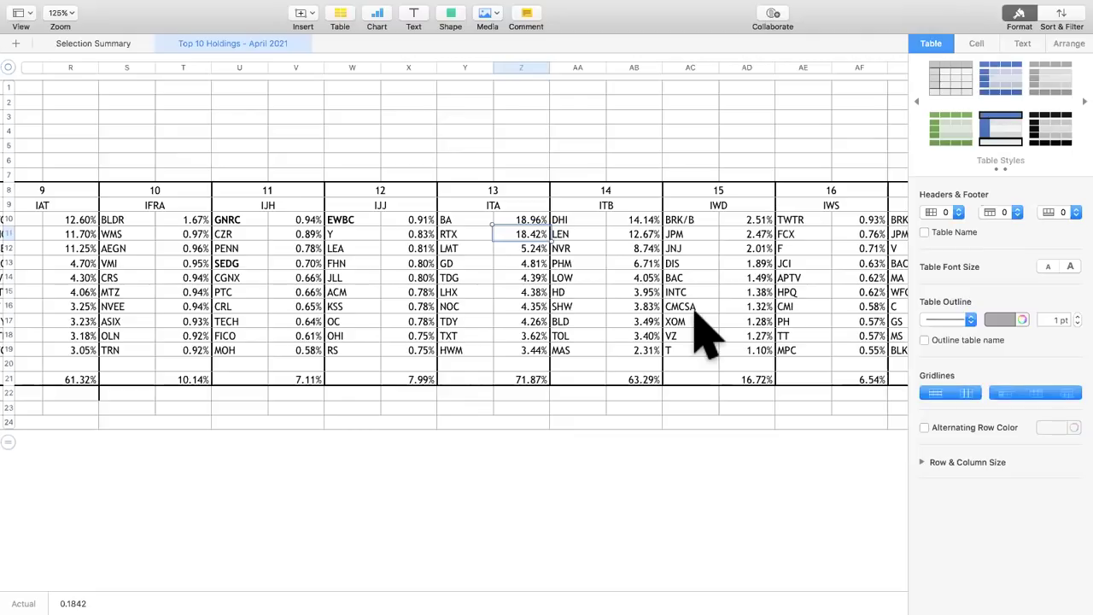
scroll(664, 317, left, 1)
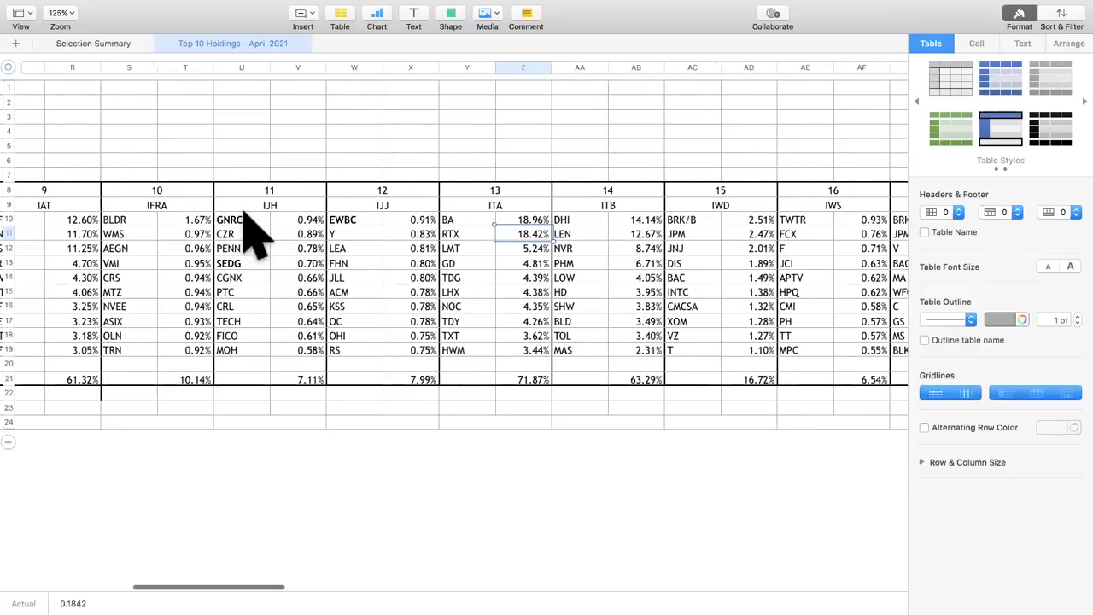
click(256, 221)
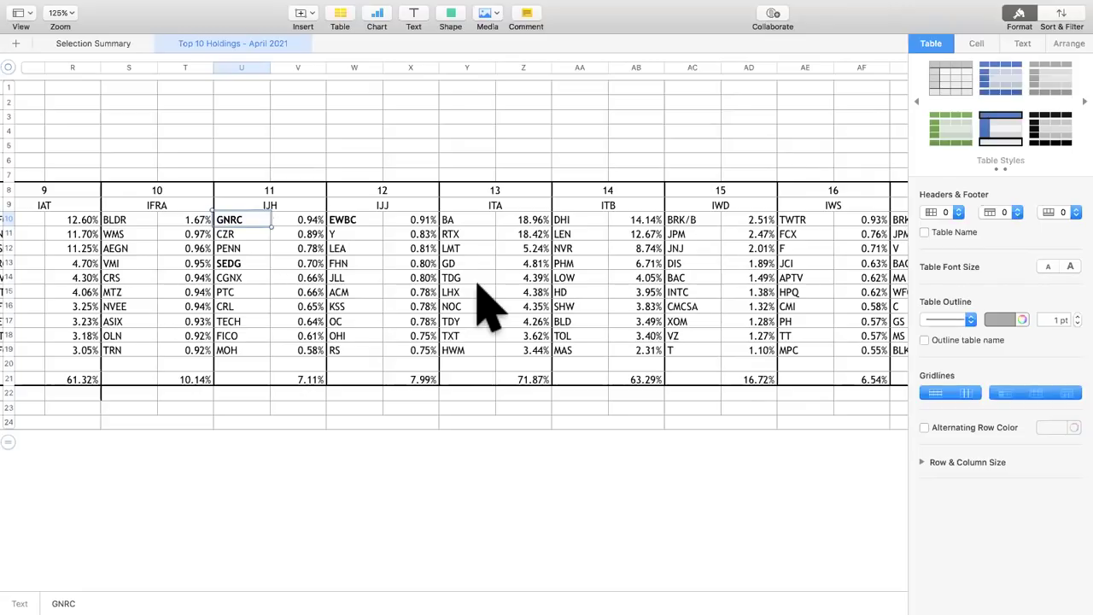
- Return to the Selection Summary sheet and examine the sector columns from Technology to Materials against the S&P 500 row
scroll(491, 307, left, 1)
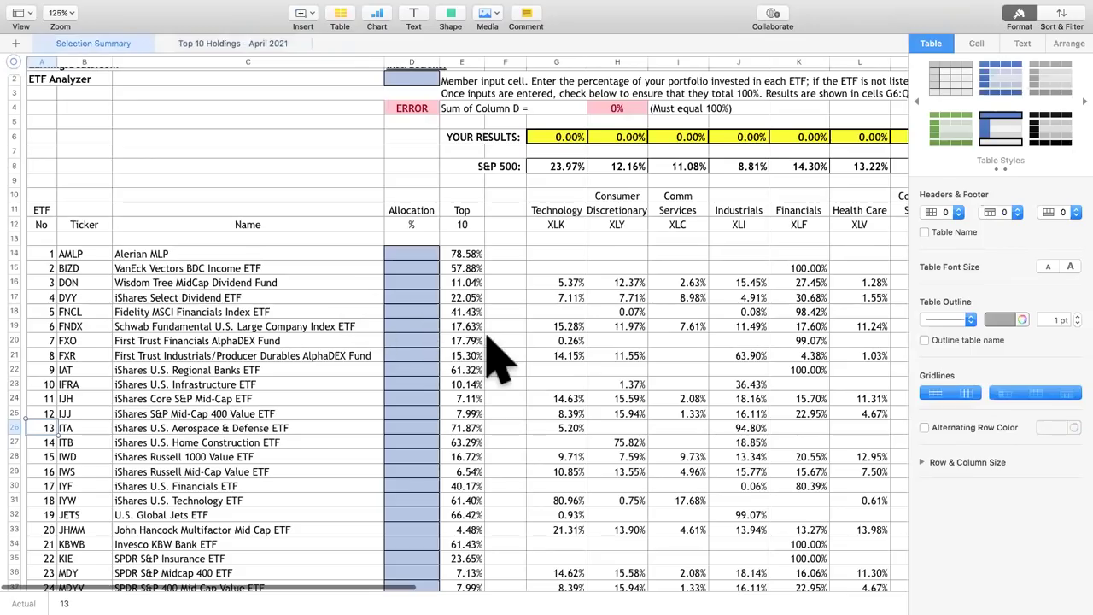
scroll(491, 355, right, 2)
scroll(491, 354, right, 8)
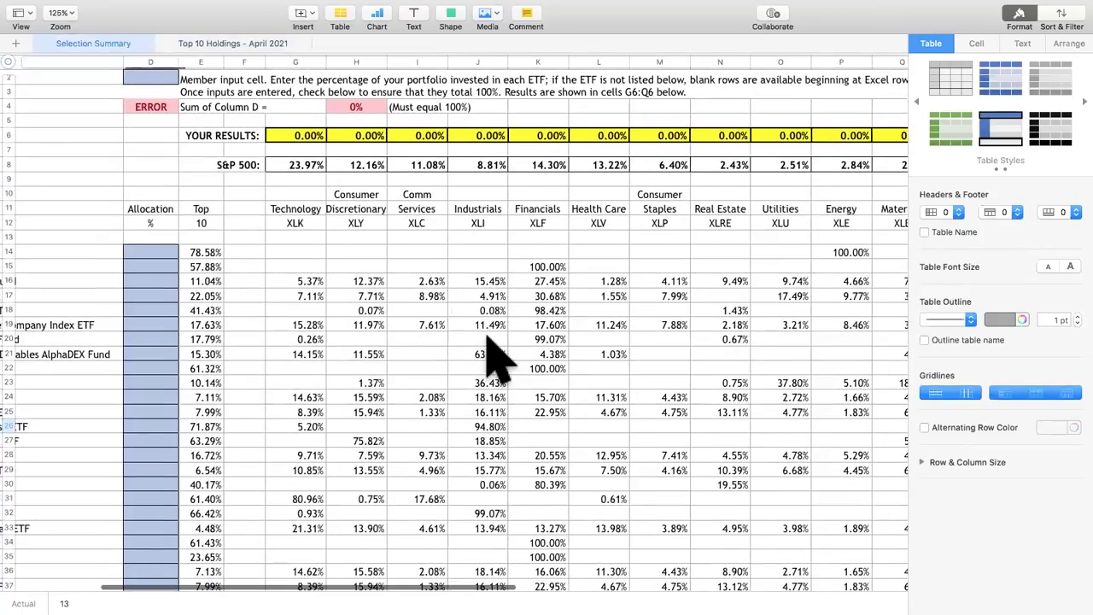
scroll(498, 355, down, 2)
scroll(498, 354, right, 2)
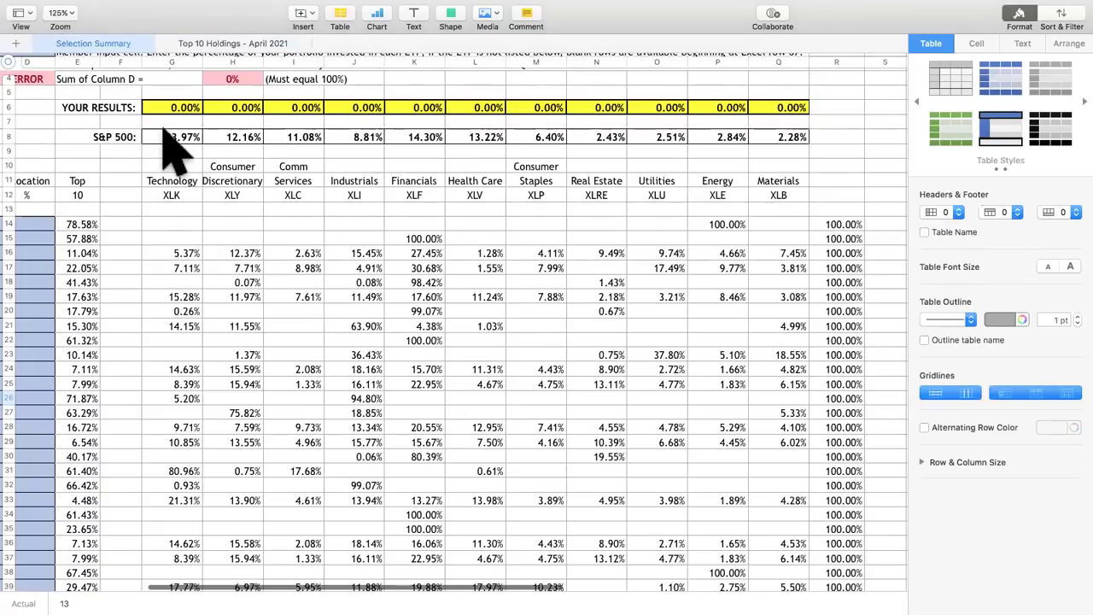
click(120, 138)
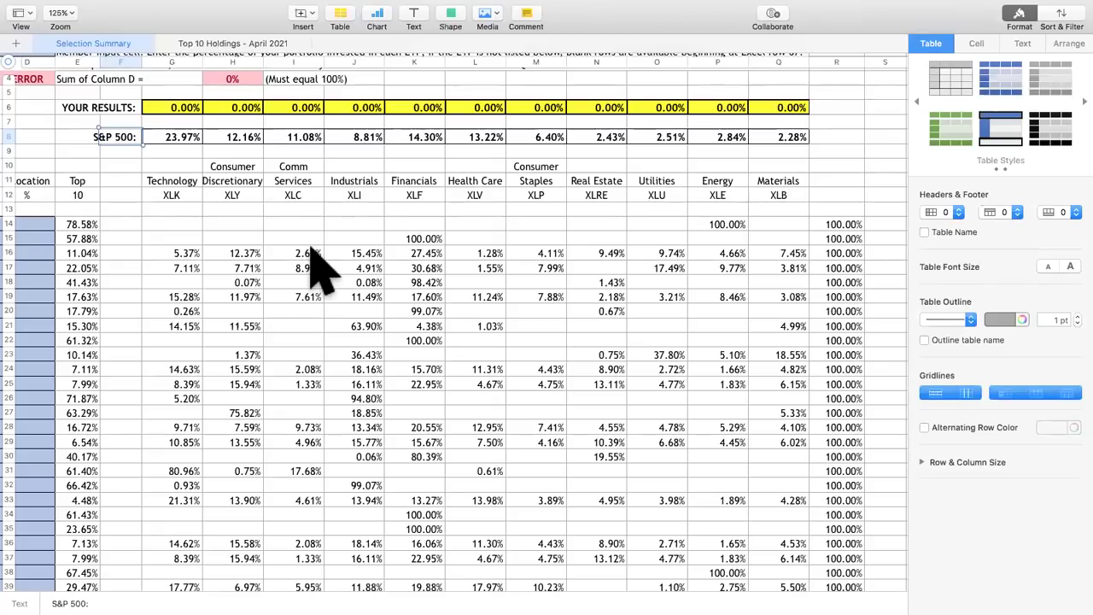
- Examine the blank ETF entry rows starting at row 67, including the ticker, name and Top 10 cells for ETF number 54
scroll(261, 282, left, 2)
scroll(261, 282, left, 4)
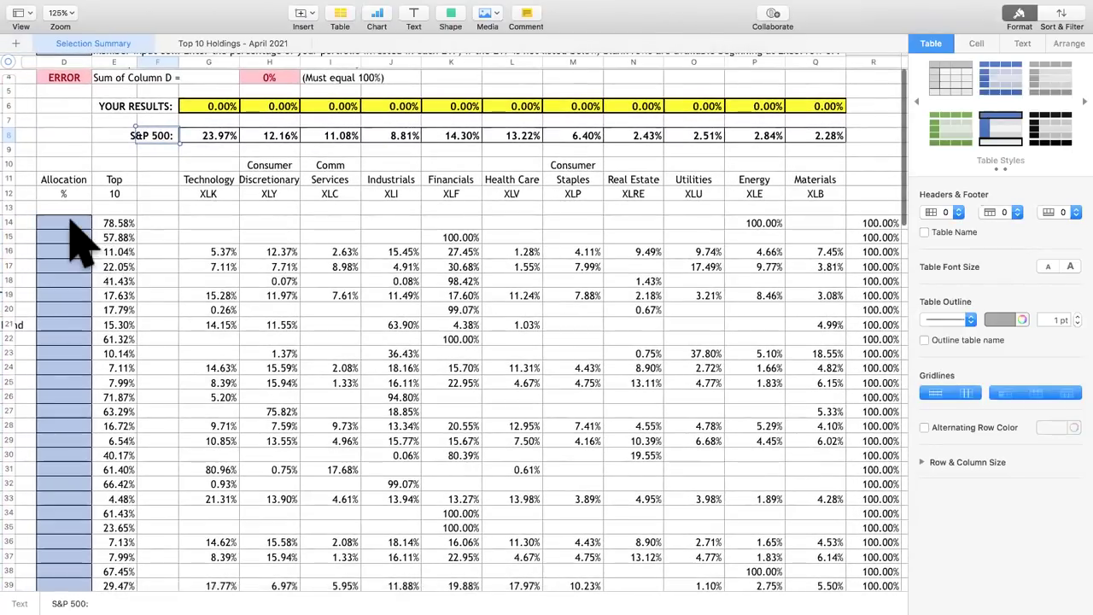
scroll(90, 256, left, 15)
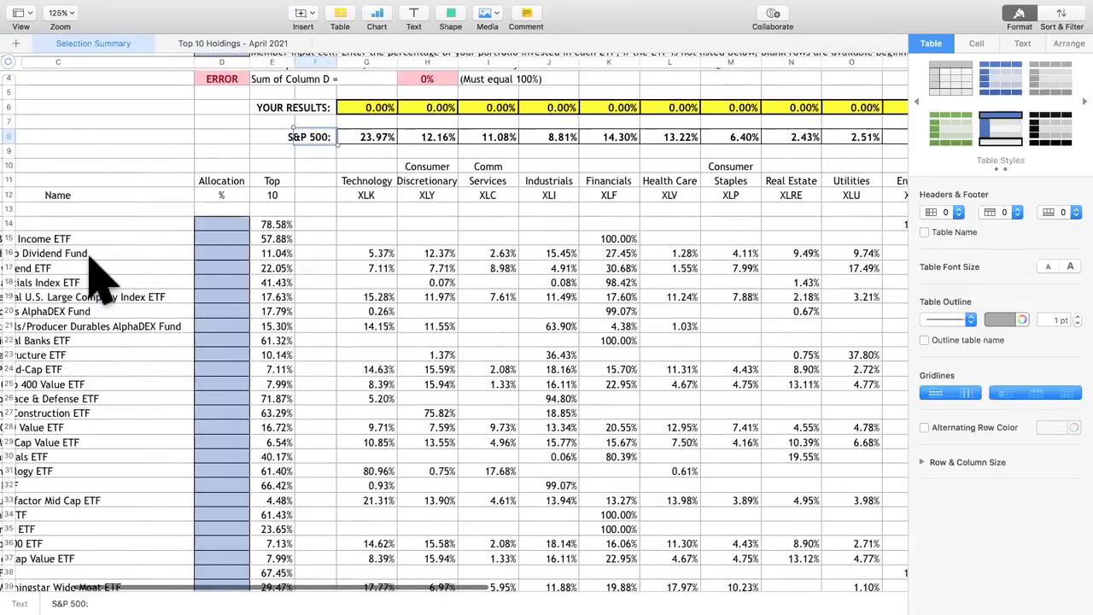
scroll(92, 271, left, 2)
scroll(142, 293, down, 3)
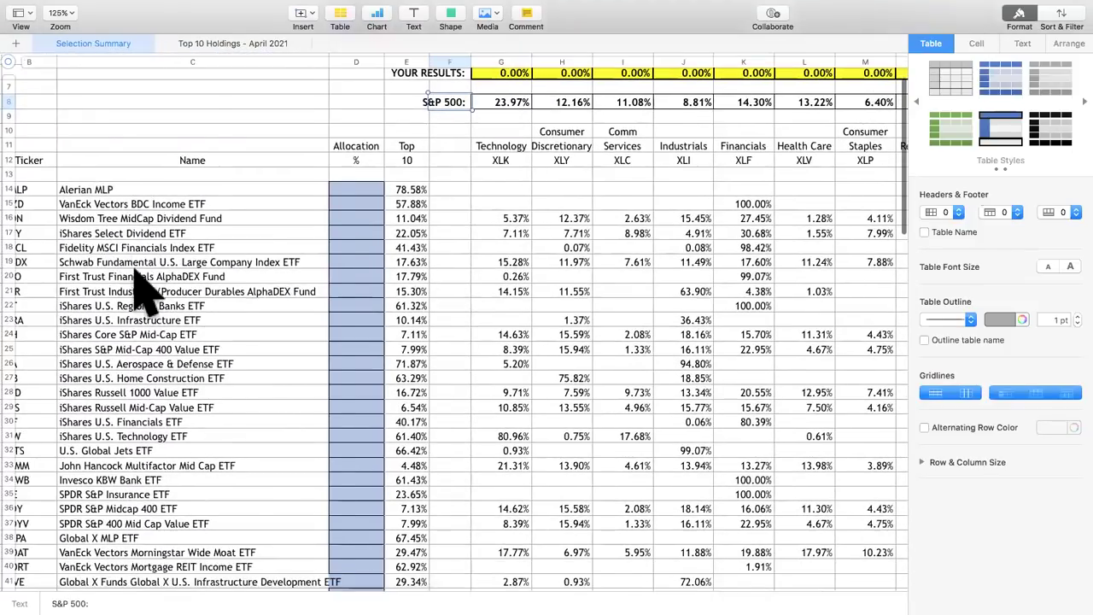
scroll(143, 391, down, 15)
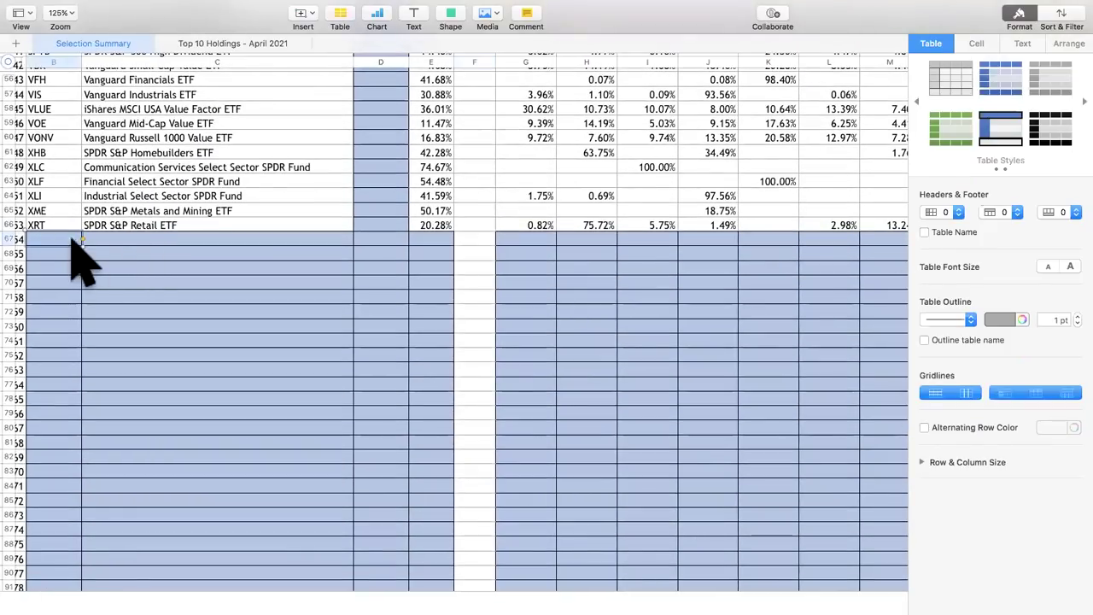
click(55, 239)
scroll(163, 243, left, 1)
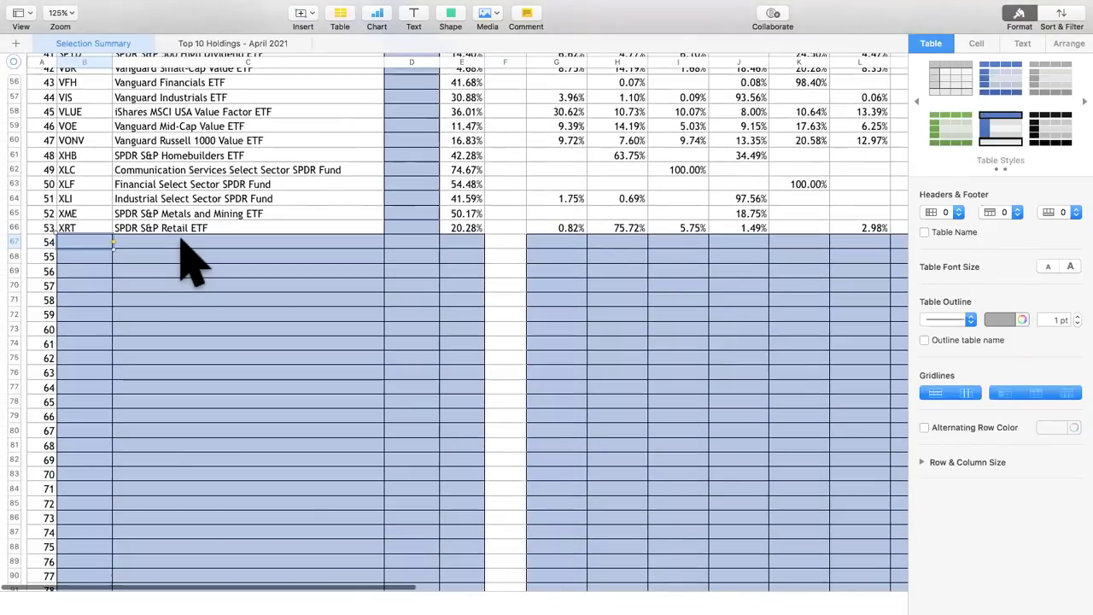
click(176, 241)
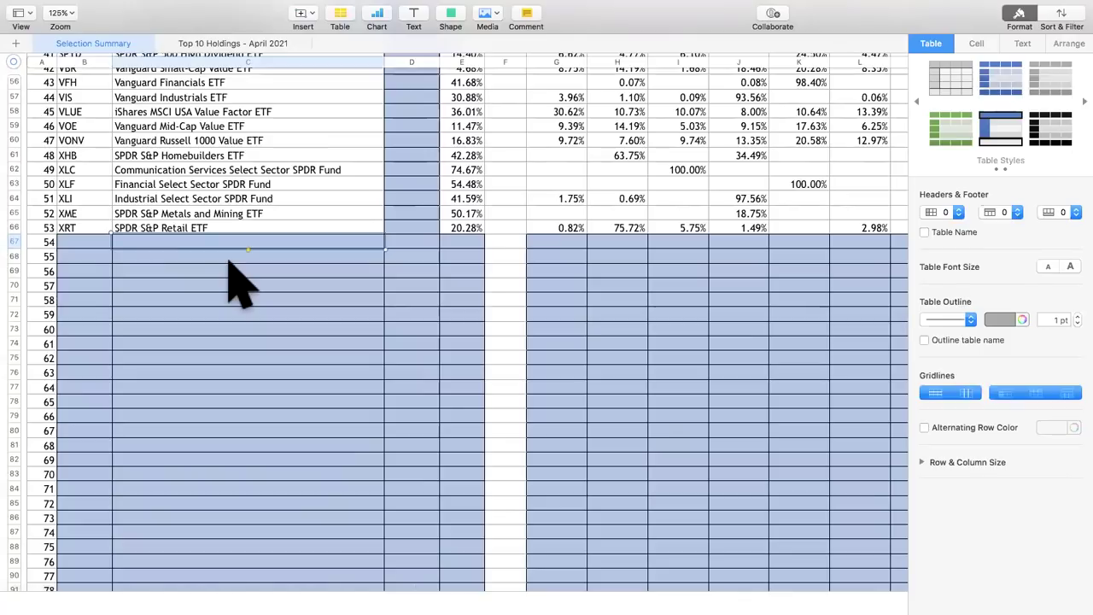
click(466, 240)
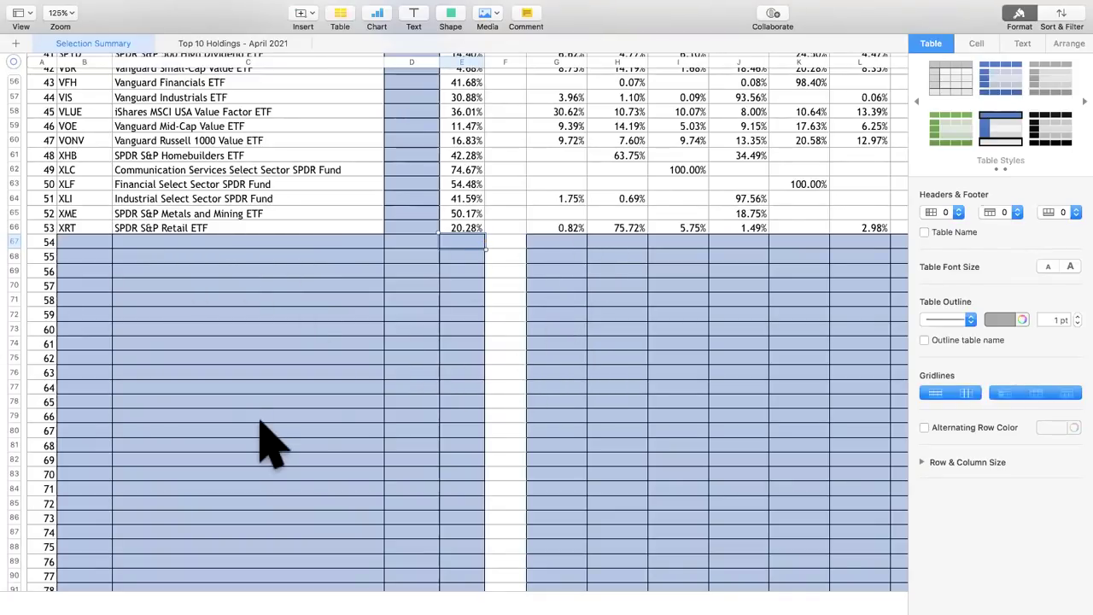
- Enter portfolio allocations of 10% for IFRA, 20% for IWS and 15% for IYF
scroll(488, 393, up, 2)
scroll(494, 395, up, 8)
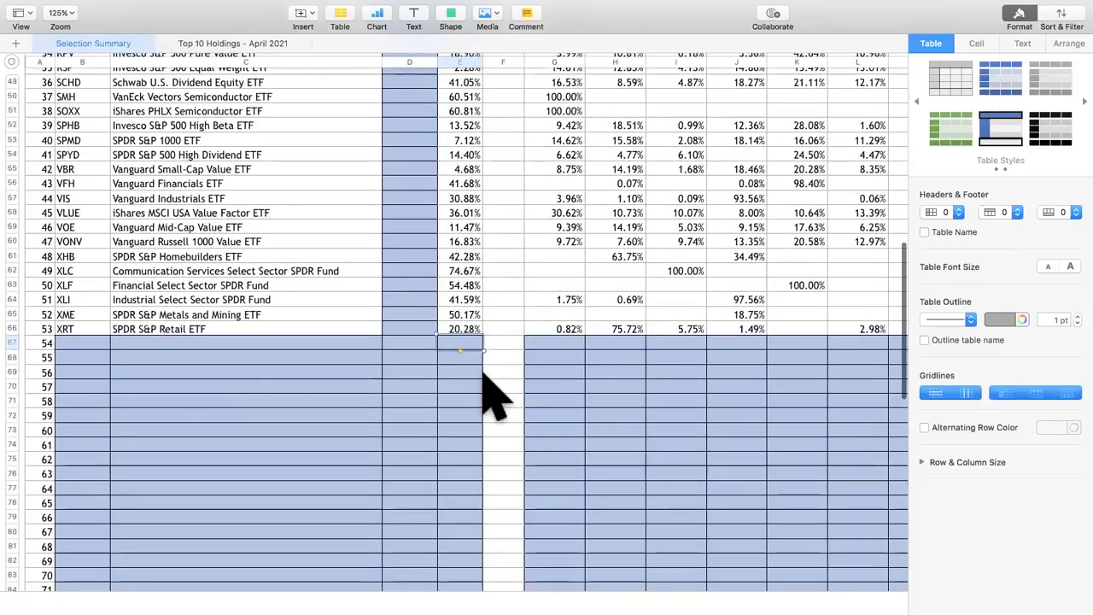
scroll(484, 374, up, 9)
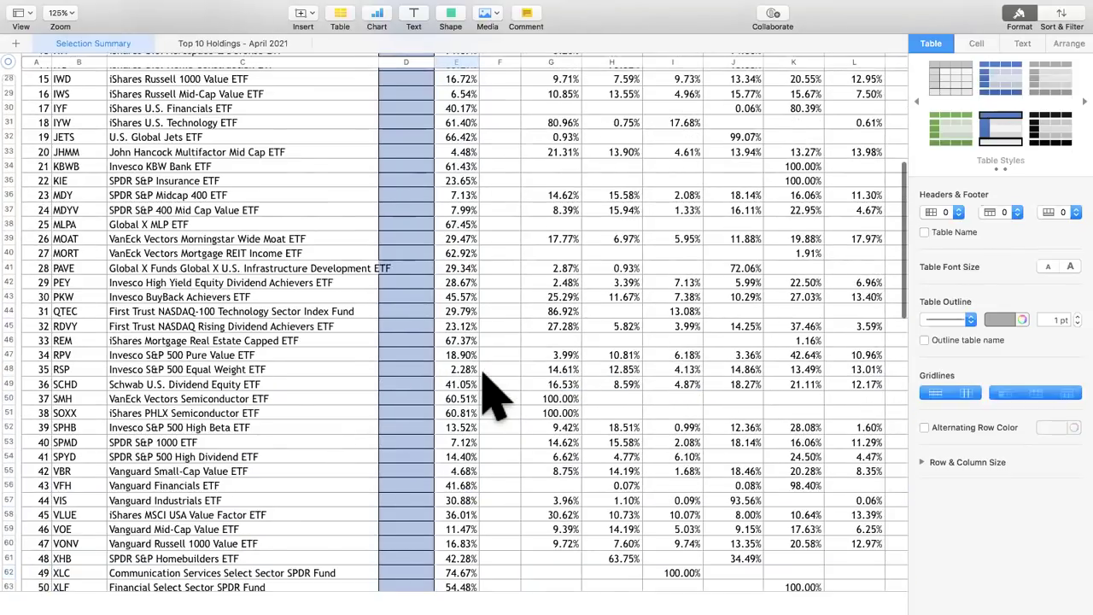
scroll(424, 389, up, 3)
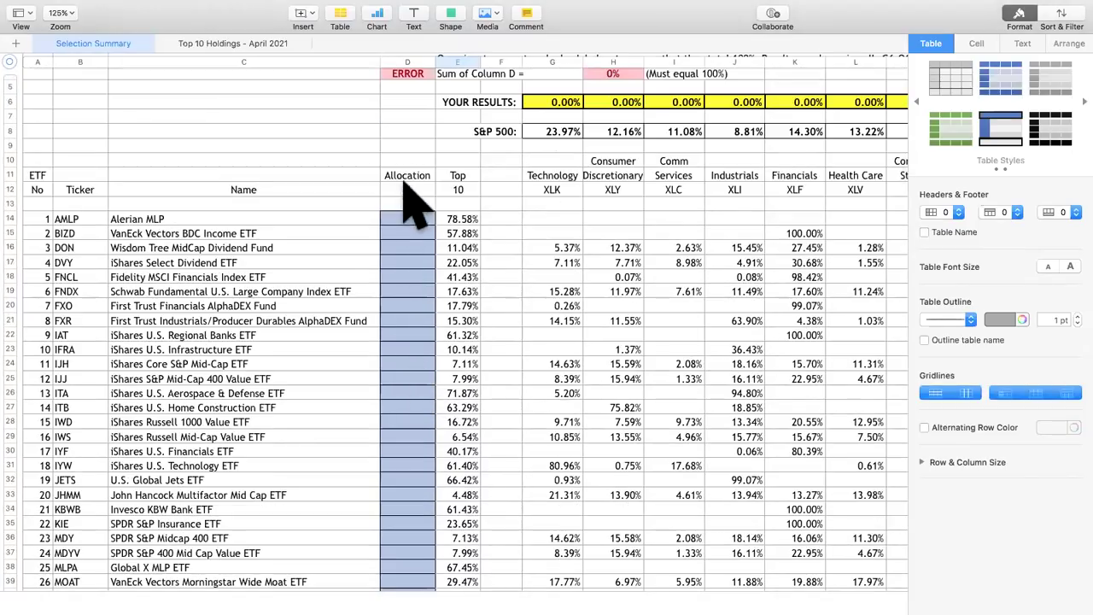
click(415, 346)
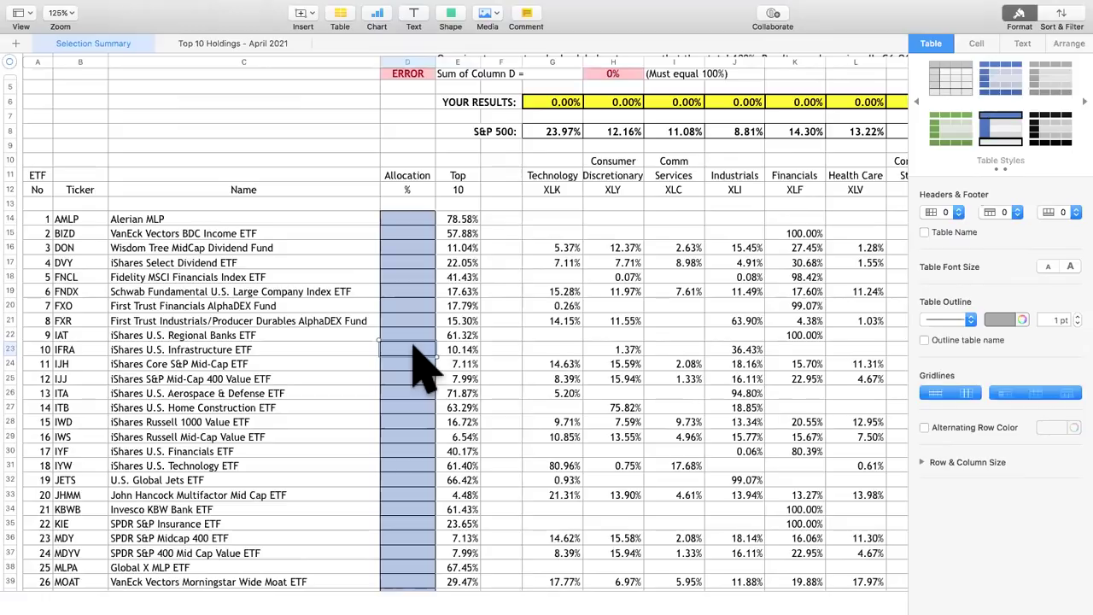
text(10%)
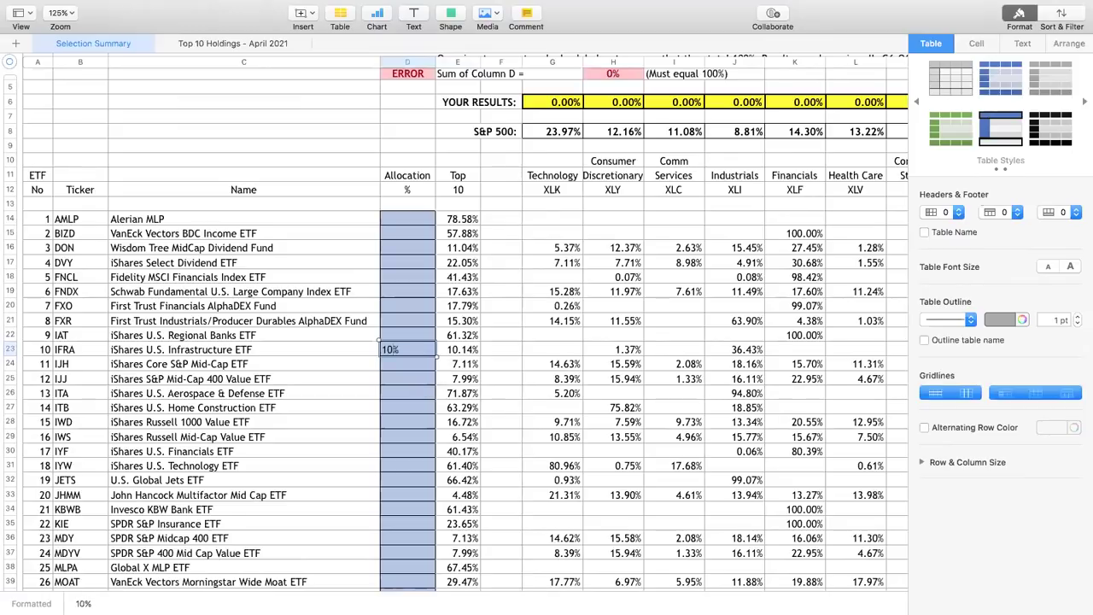
click(413, 429)
text(20%)
key(Return)
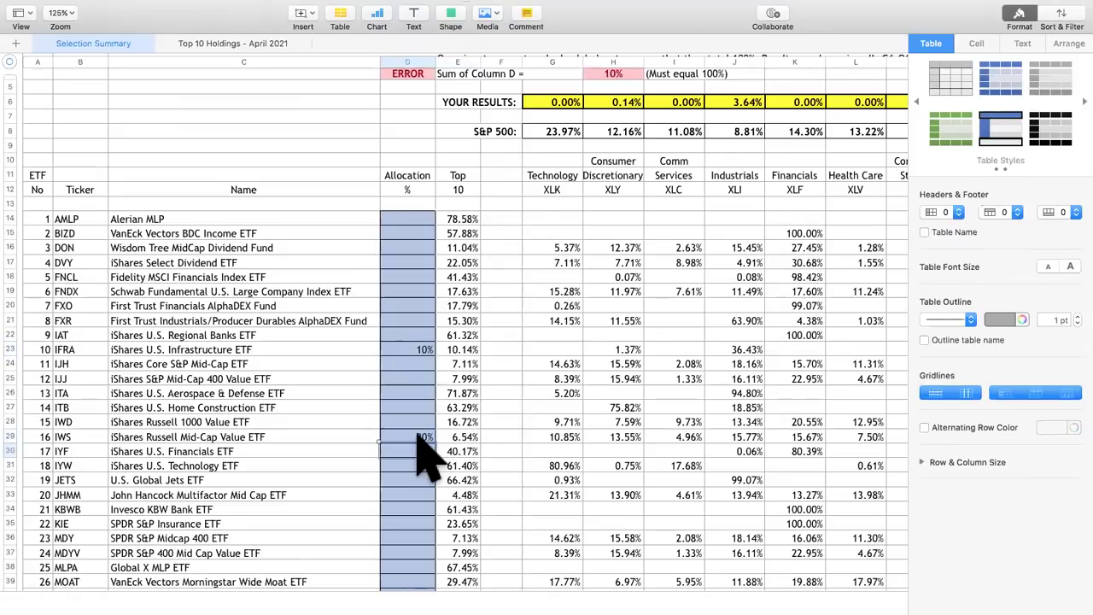
text(15%)
key(Return)
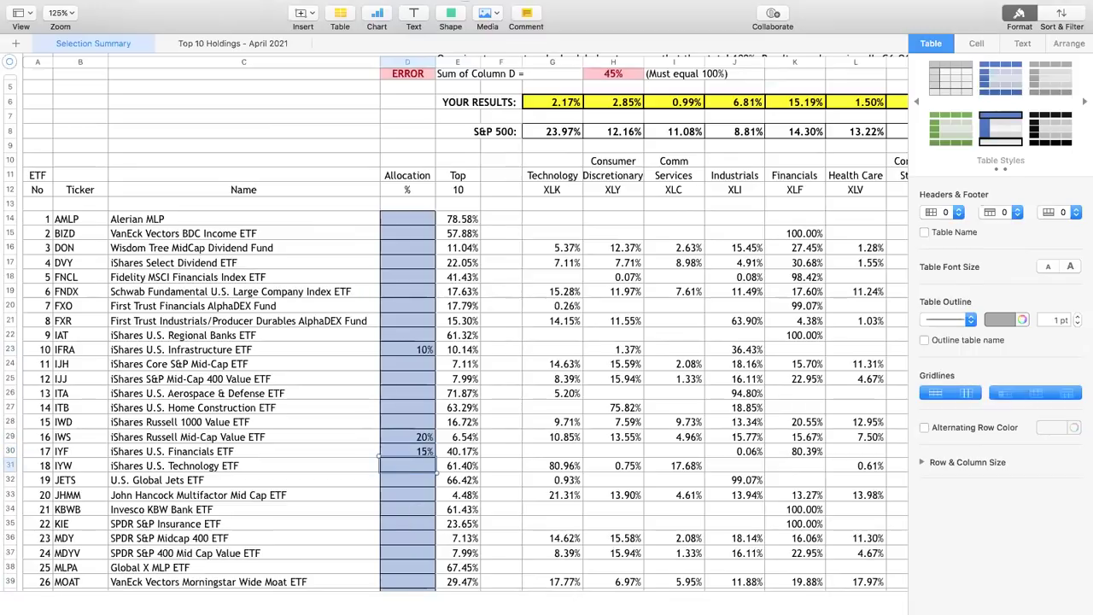
- Enter portfolio allocations of 10% for KIE, 20% for RDVY and 10% for SMH
click(423, 521)
text(10%)
key(Return)
scroll(424, 470, down, 5)
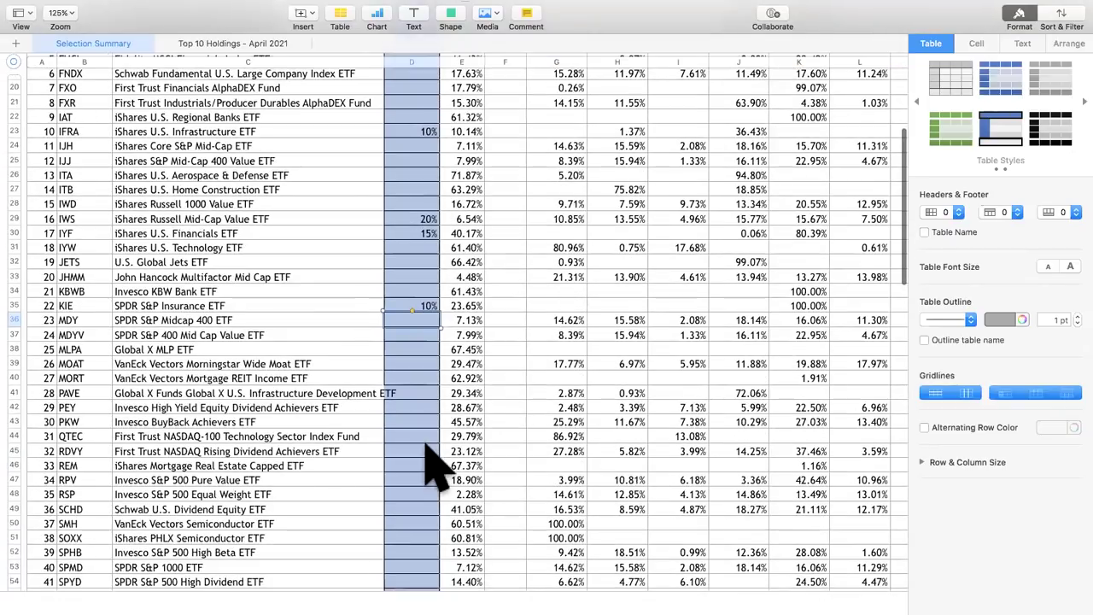
click(425, 450)
text(20%)
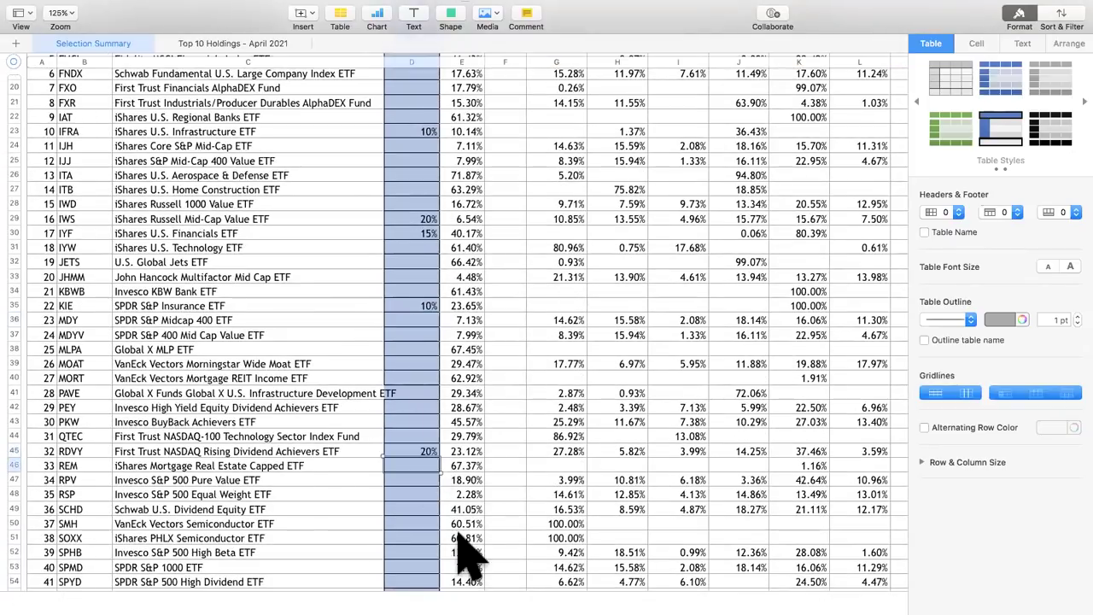
key(Return)
click(423, 523)
text(10%)
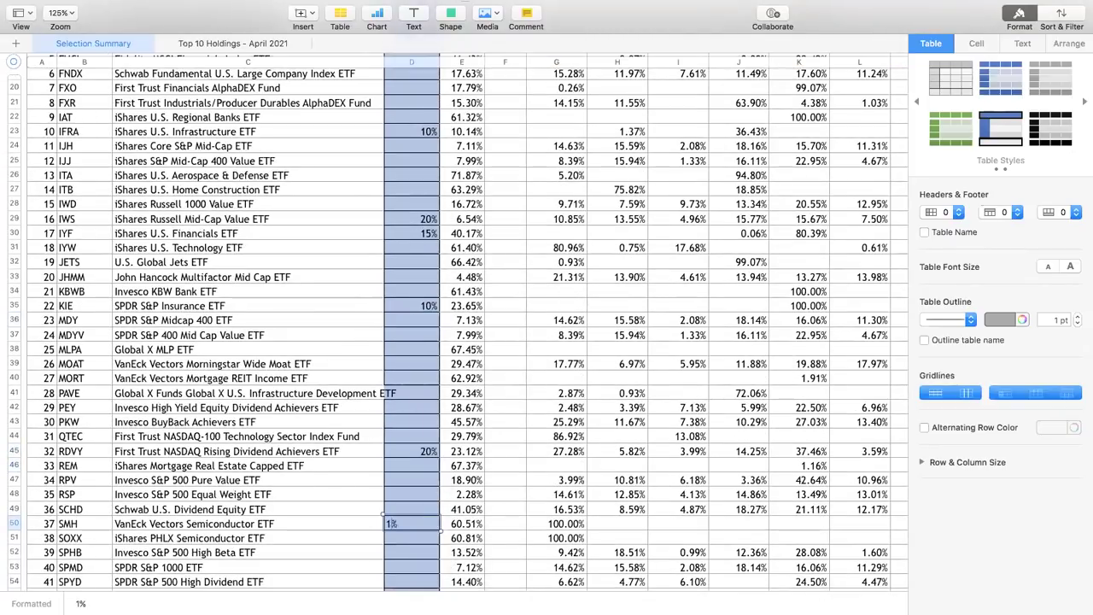
key(Return)
- Check the sum of the allocations and allocate 15% to the Vanguard Russell 1000 Value ETF (VONV) to bring the total to 100%
scroll(492, 461, up, 6)
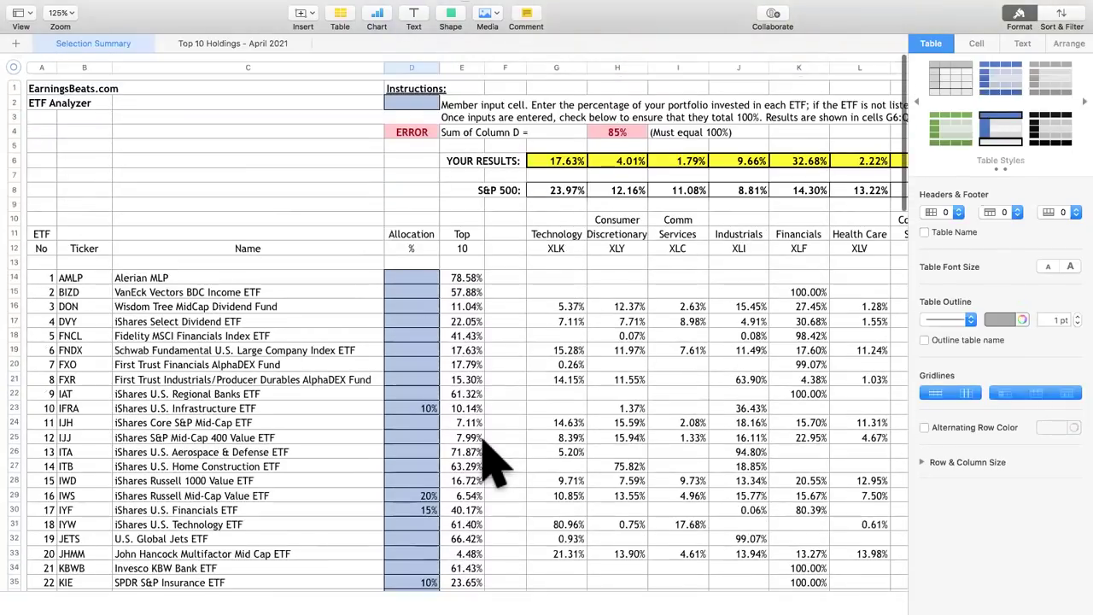
click(628, 130)
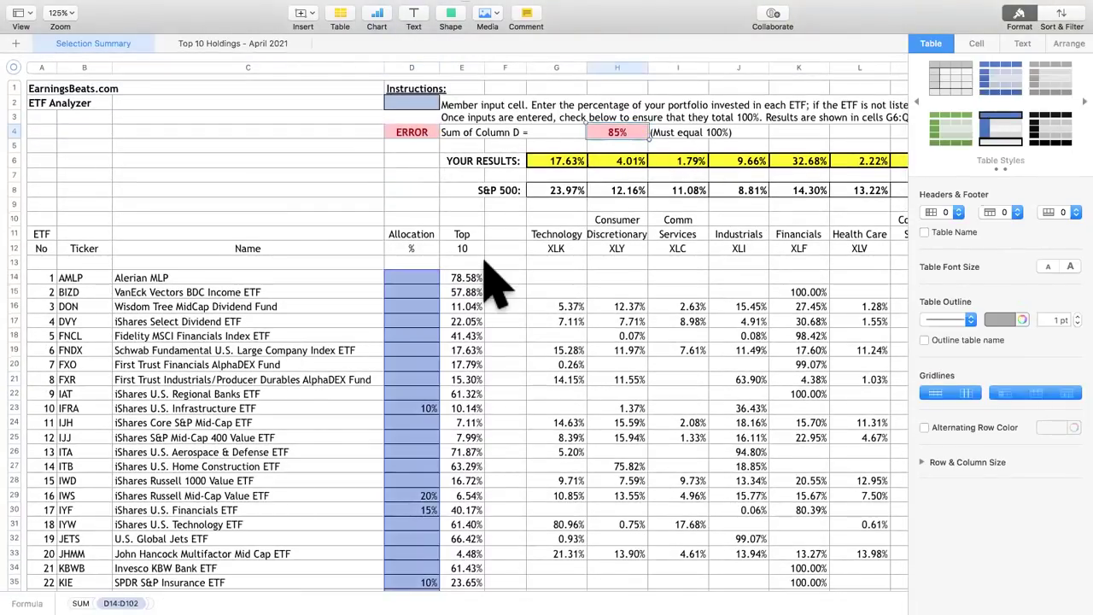
scroll(491, 286, down, 10)
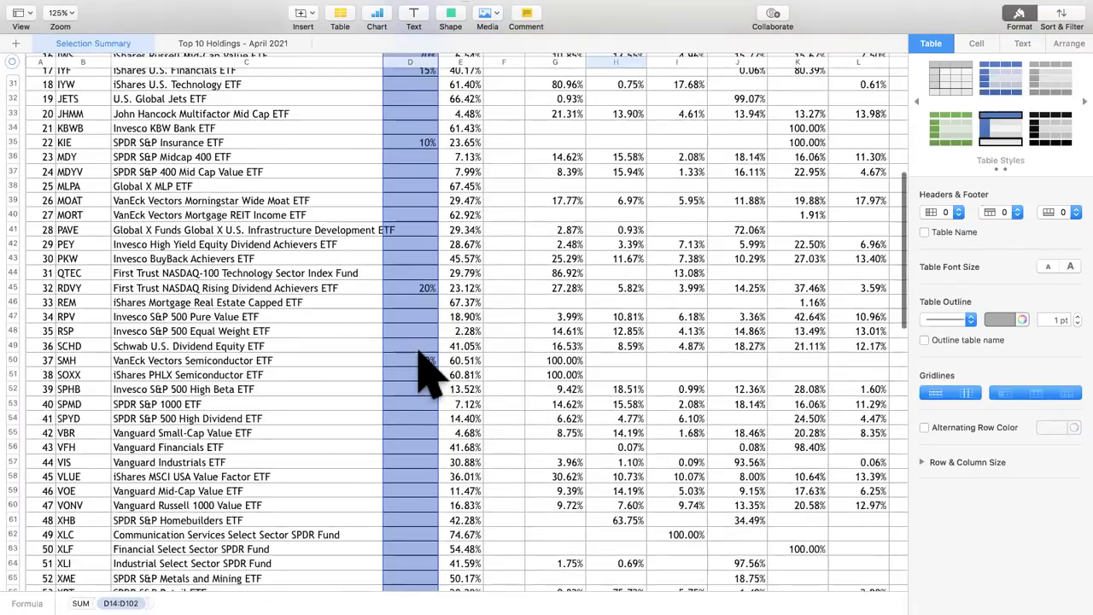
scroll(425, 368, down, 4)
click(425, 363)
text(15%)
key(Return)
scroll(483, 363, up, 5)
scroll(492, 368, up, 6)
scroll(483, 364, up, 2)
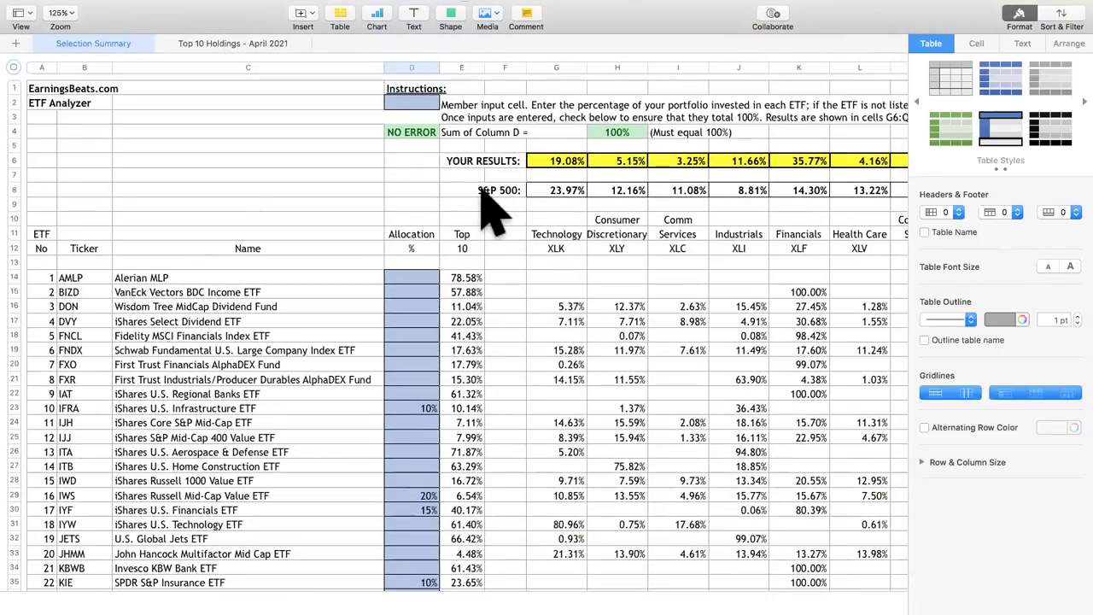
click(619, 135)
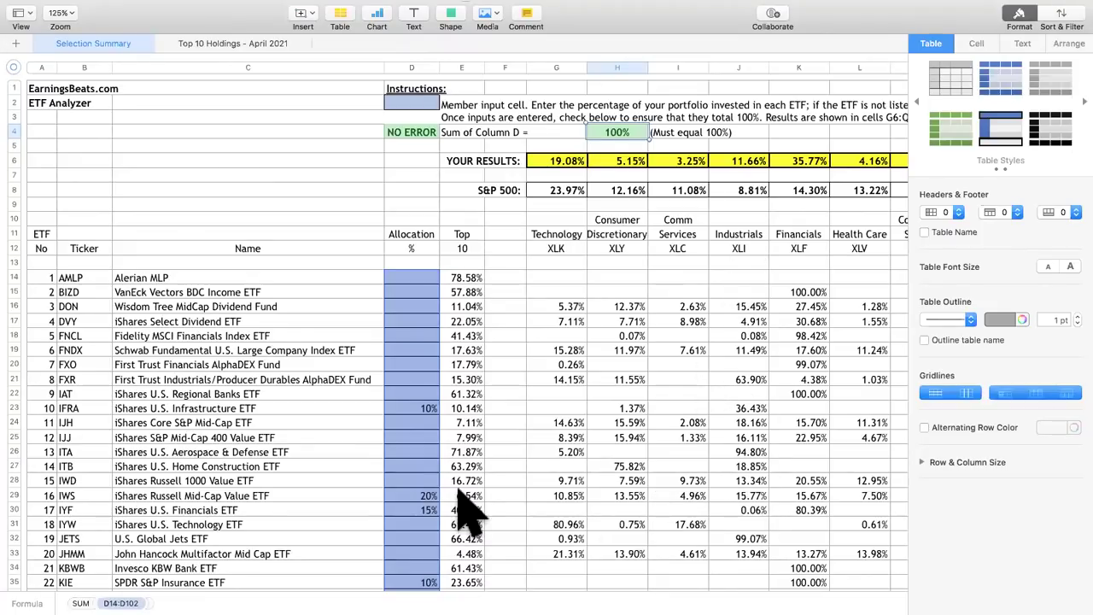
- Inspect the allocations of IWS and IFRA along with IFRA's Industrials weight
click(427, 496)
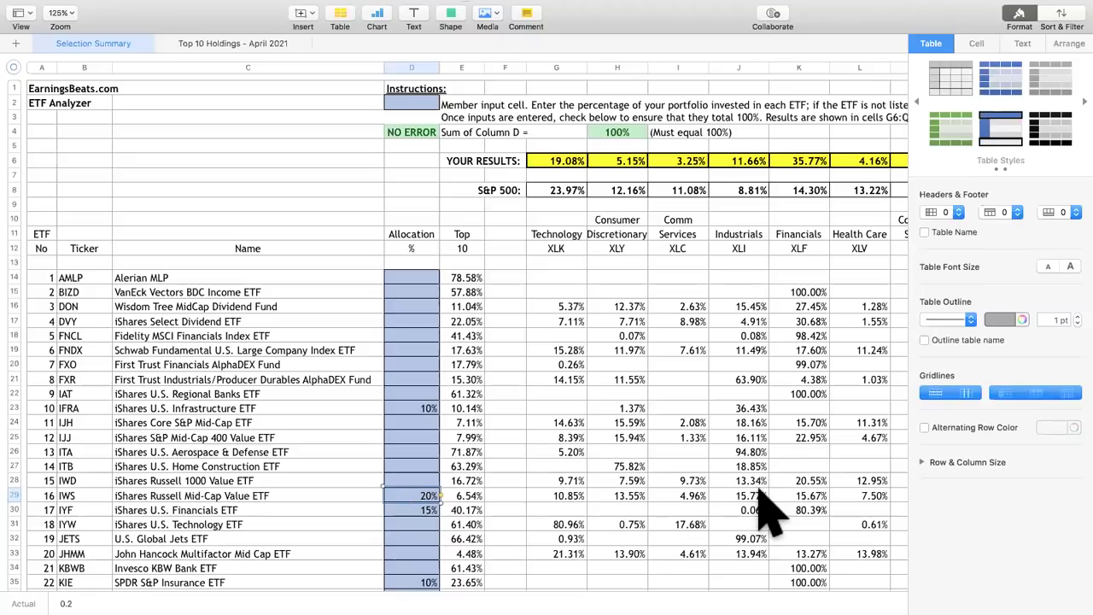
click(420, 408)
click(758, 405)
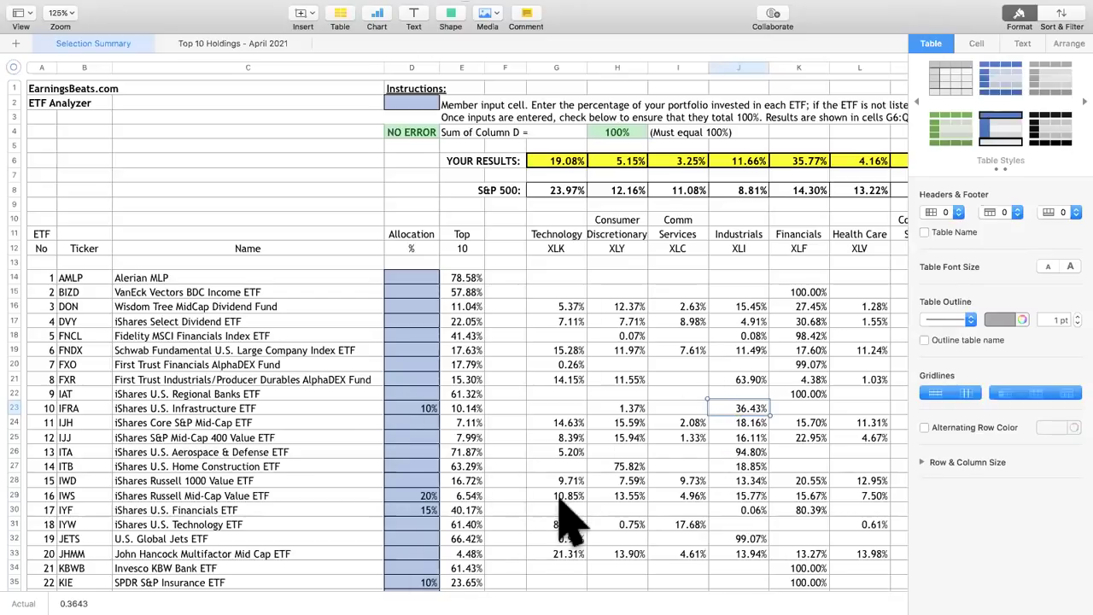
- Compare the portfolio's sector results from Technology through Materials with the S&P 500 row
click(564, 162)
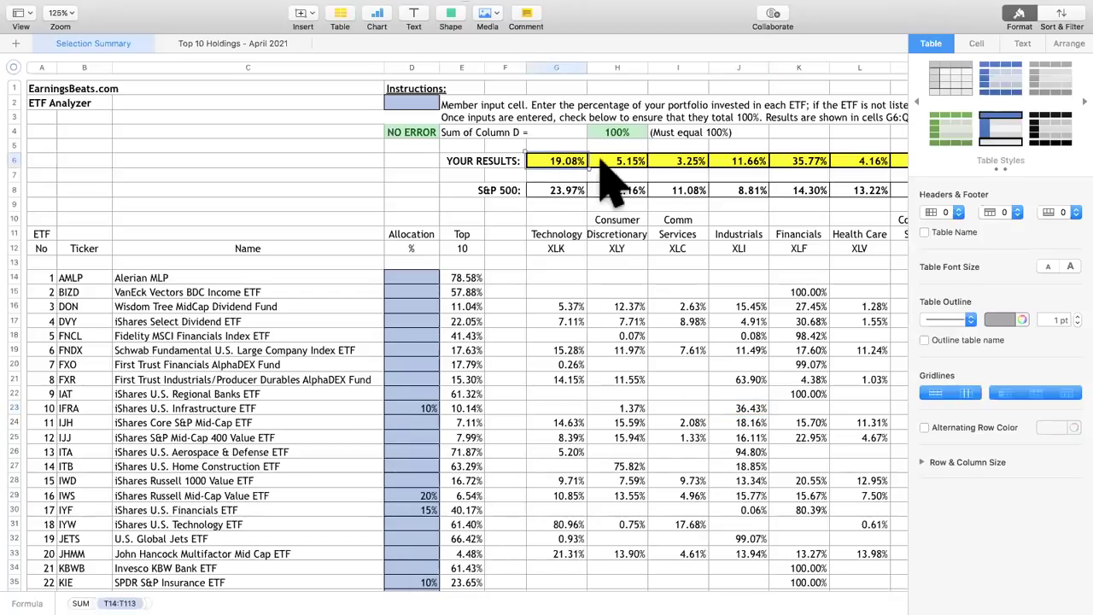
click(632, 162)
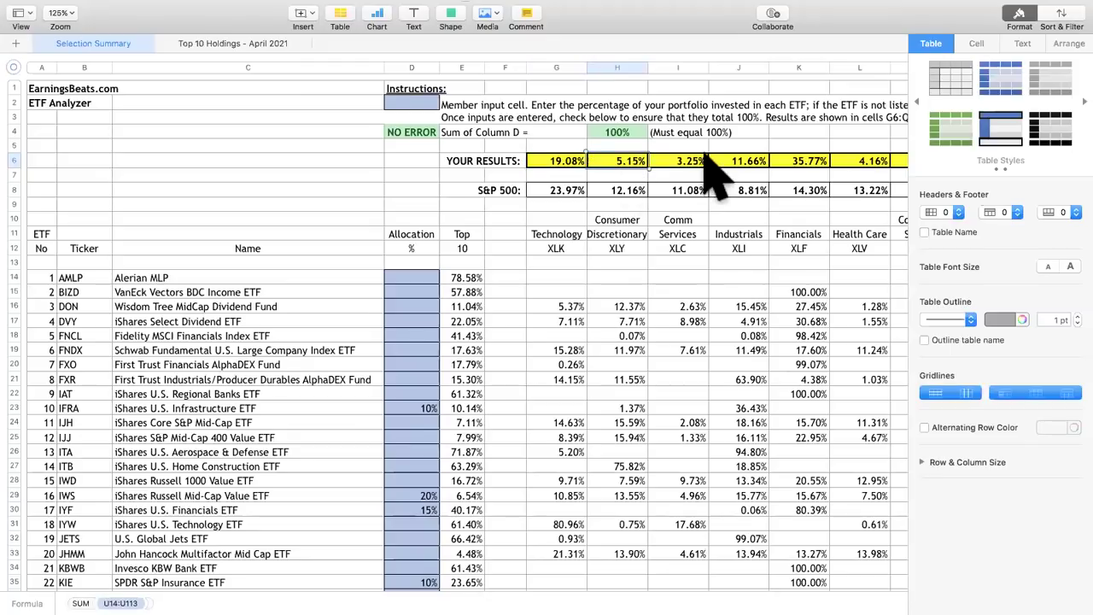
click(696, 162)
click(752, 162)
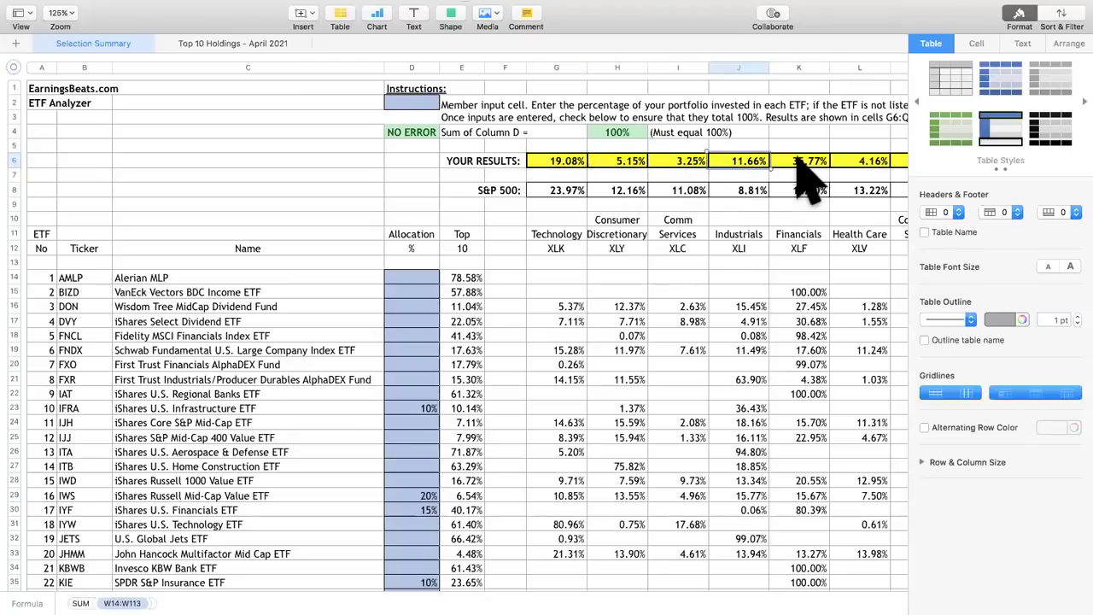
click(799, 162)
scroll(803, 226, right, 6)
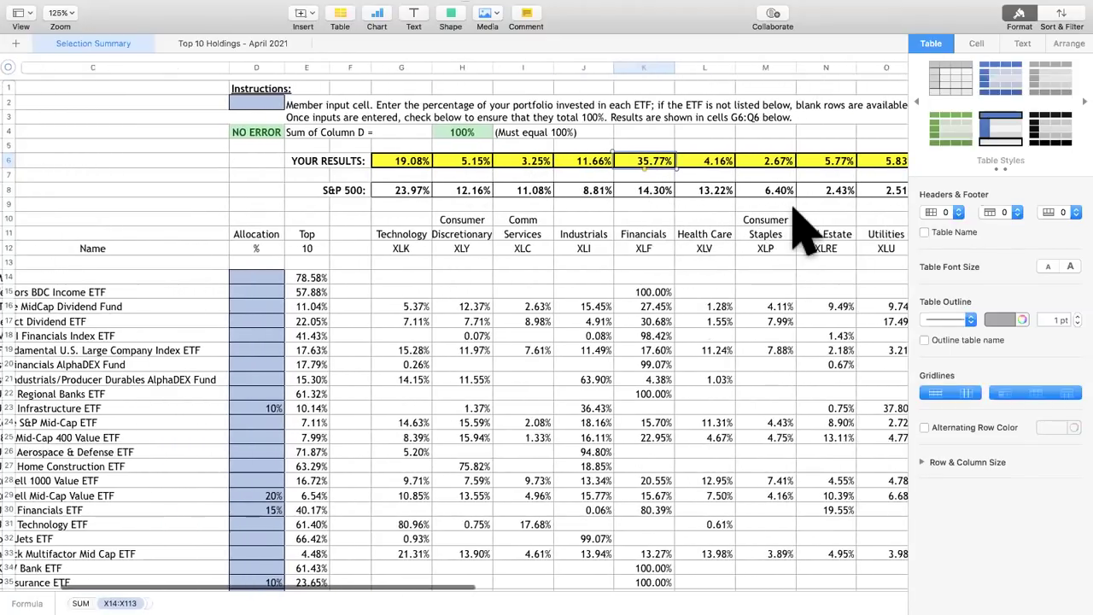
scroll(803, 227, right, 3)
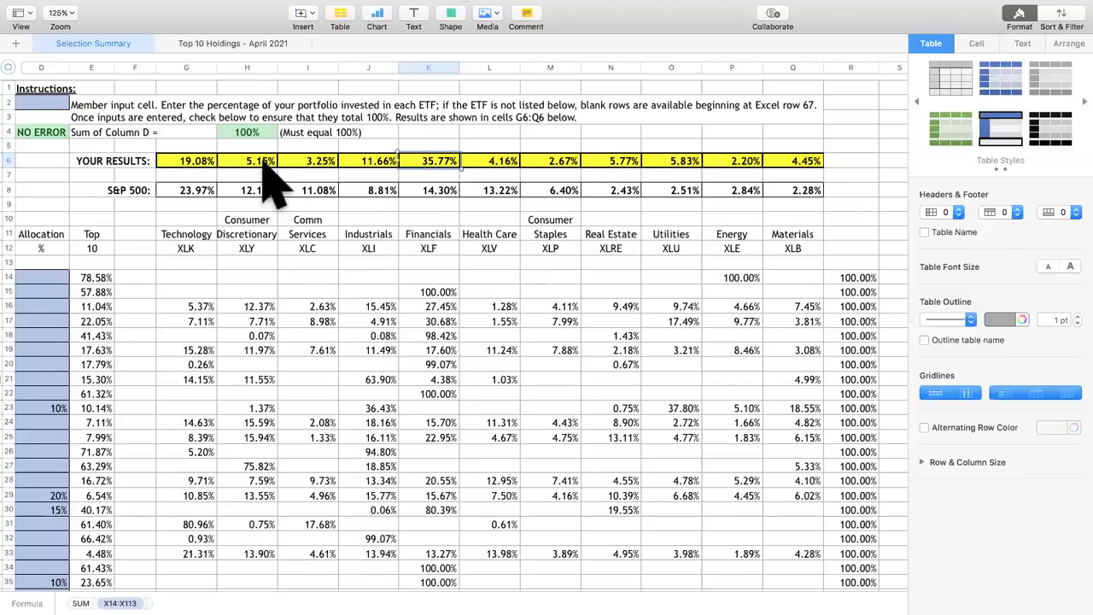
- Inspect the Financials weight of the allocated SPDR S&P Insurance ETF (KIE) in row 35
scroll(275, 247, down, 2)
scroll(275, 256, down, 10)
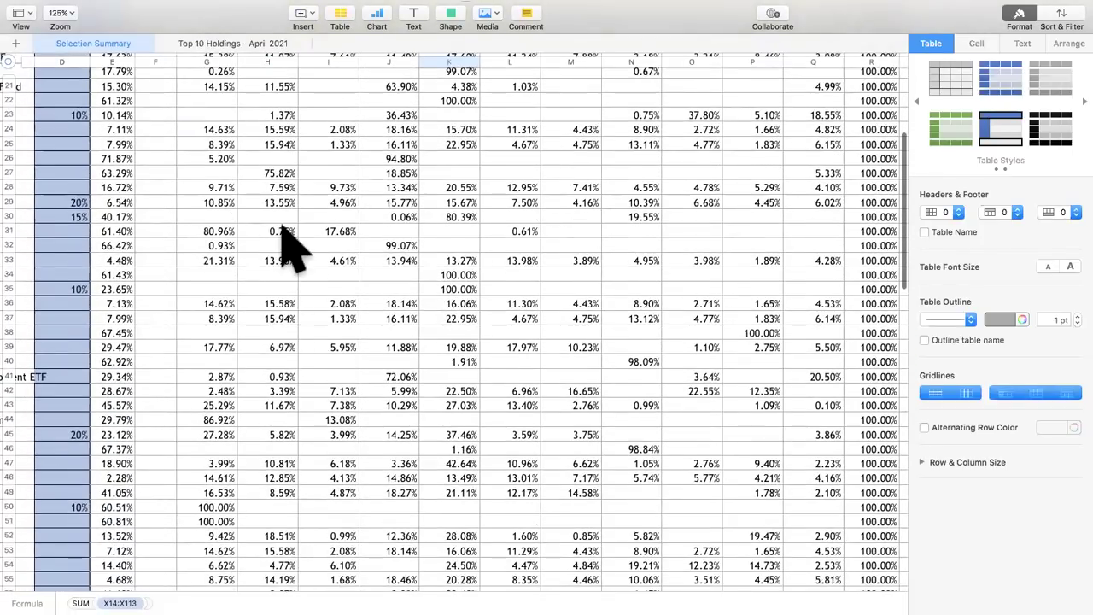
scroll(282, 229, down, 3)
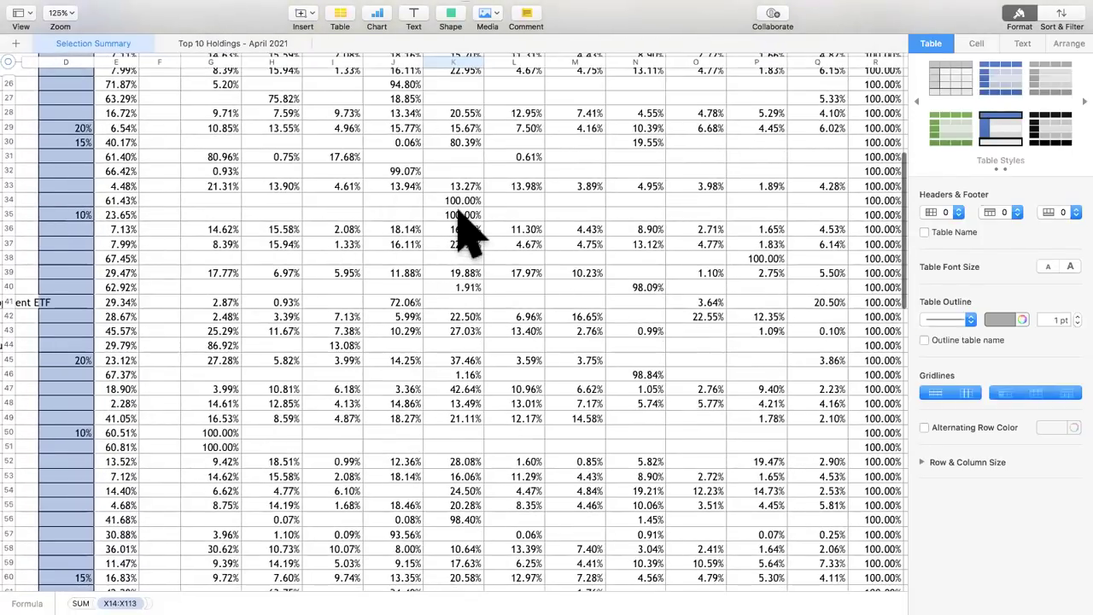
click(458, 216)
scroll(460, 240, up, 1)
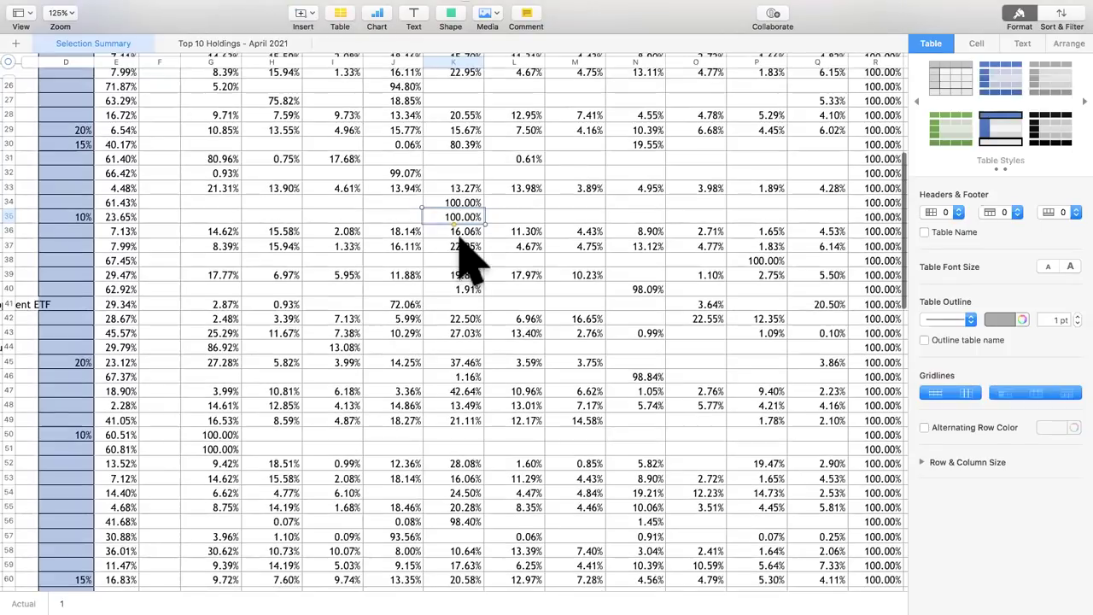
- Look through the Consumer Discretionary column and inspect the weight for the iShares U.S. Home Construction ETF (ITB) in row 27
scroll(468, 256, up, 6)
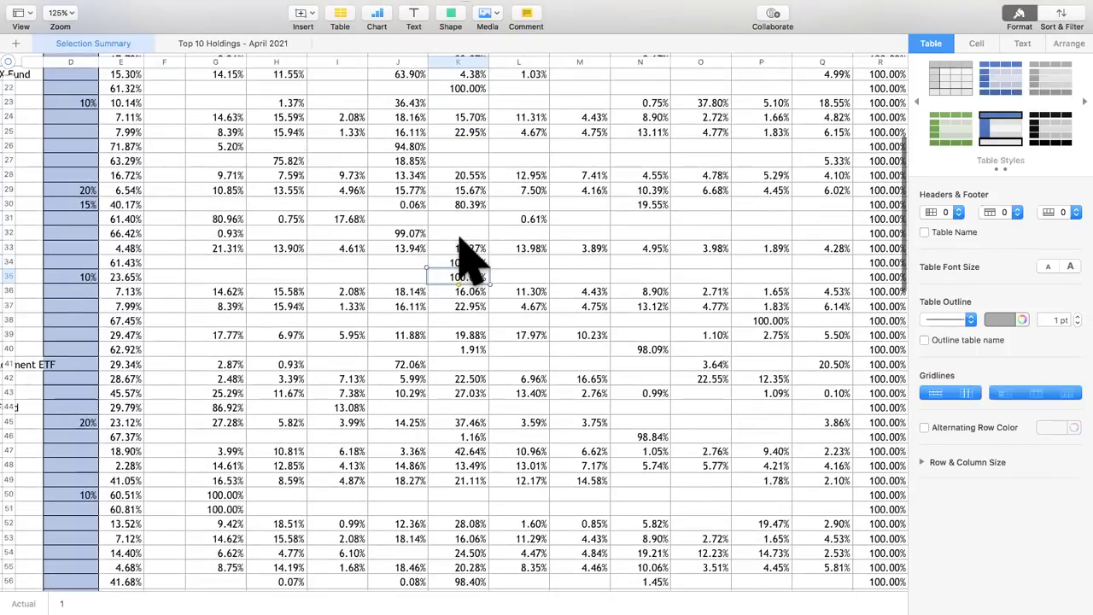
scroll(468, 256, up, 2)
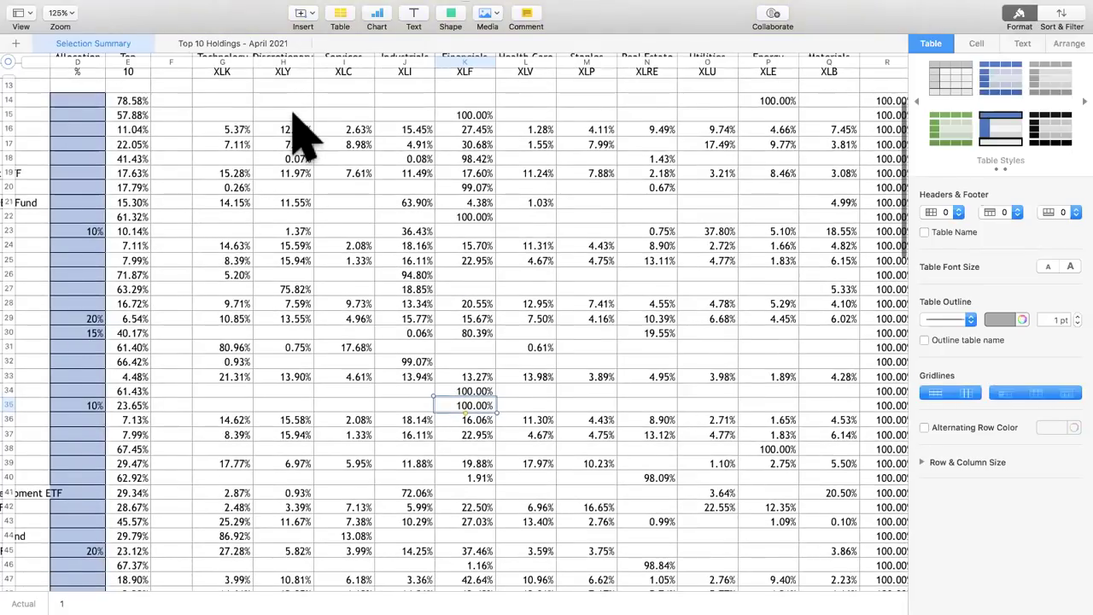
scroll(295, 120, down, 6)
click(293, 119)
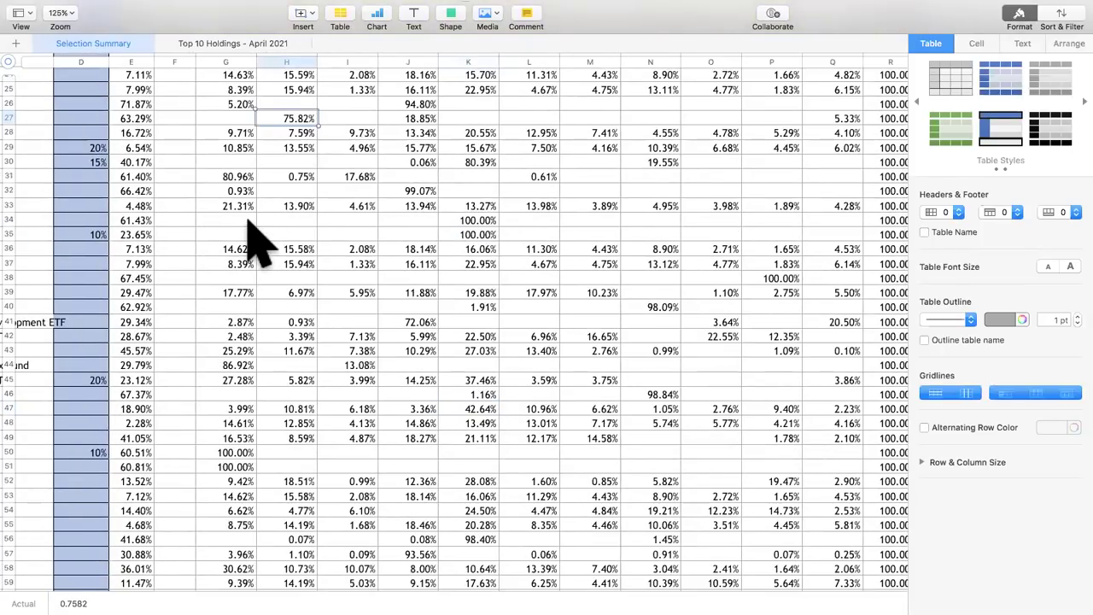
- Clear the SPDR S&P Insurance ETF (KIE) allocation in row 35 and set the iShares U.S. Home Construction ETF (ITB) allocation to 10%
click(98, 234)
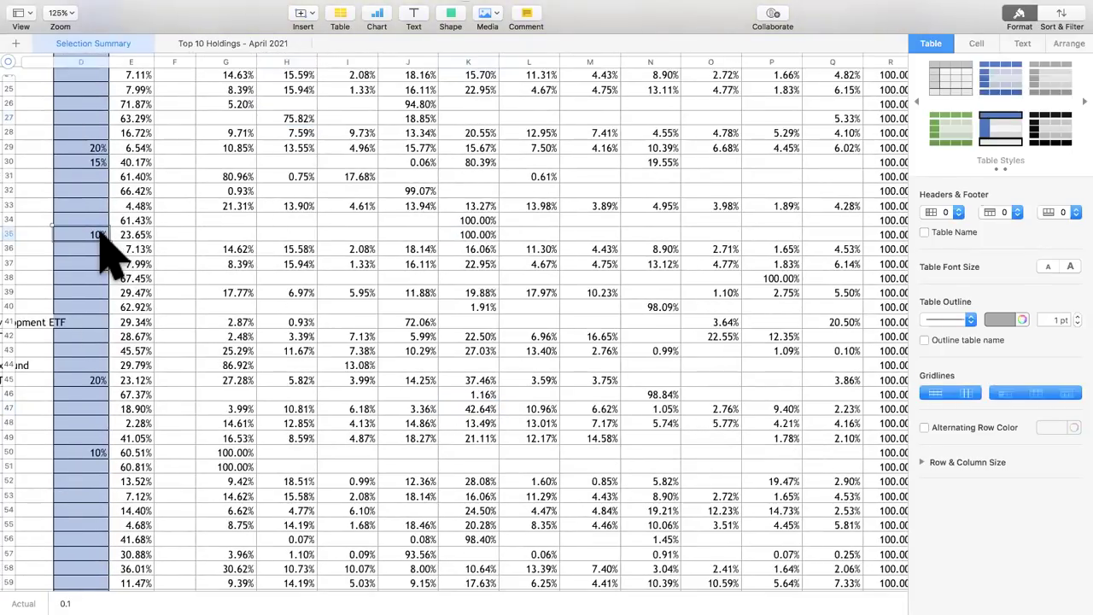
key(Delete)
click(94, 118)
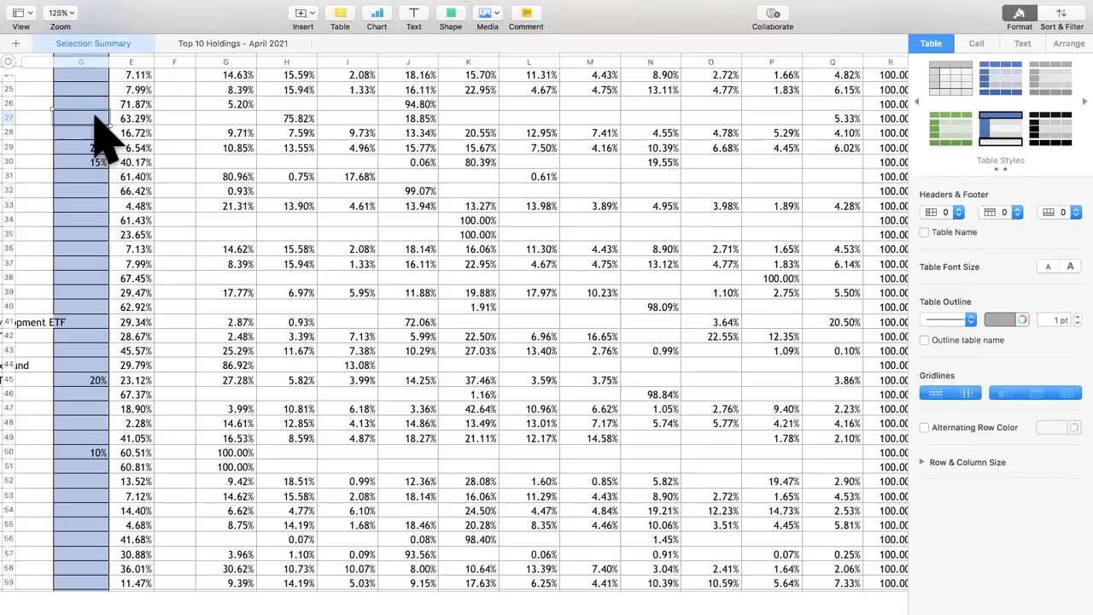
text(1)
key(Return)
- Compare the portfolio's Technology, Consumer Discretionary and Financials results with the S&P 500 row
scroll(290, 214, up, 5)
scroll(301, 224, up, 5)
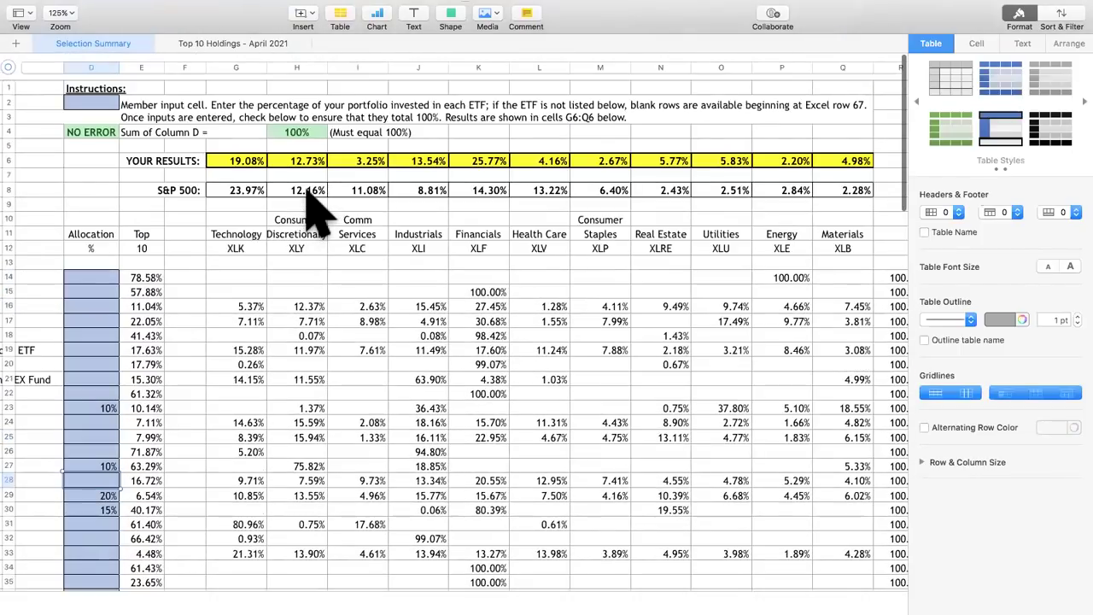
click(306, 187)
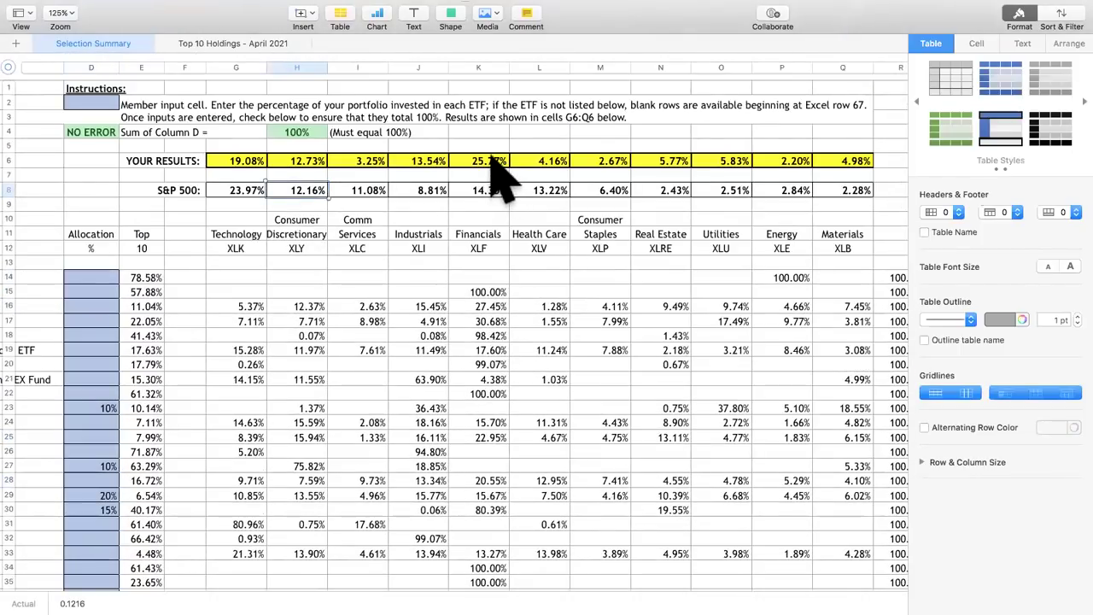
click(494, 189)
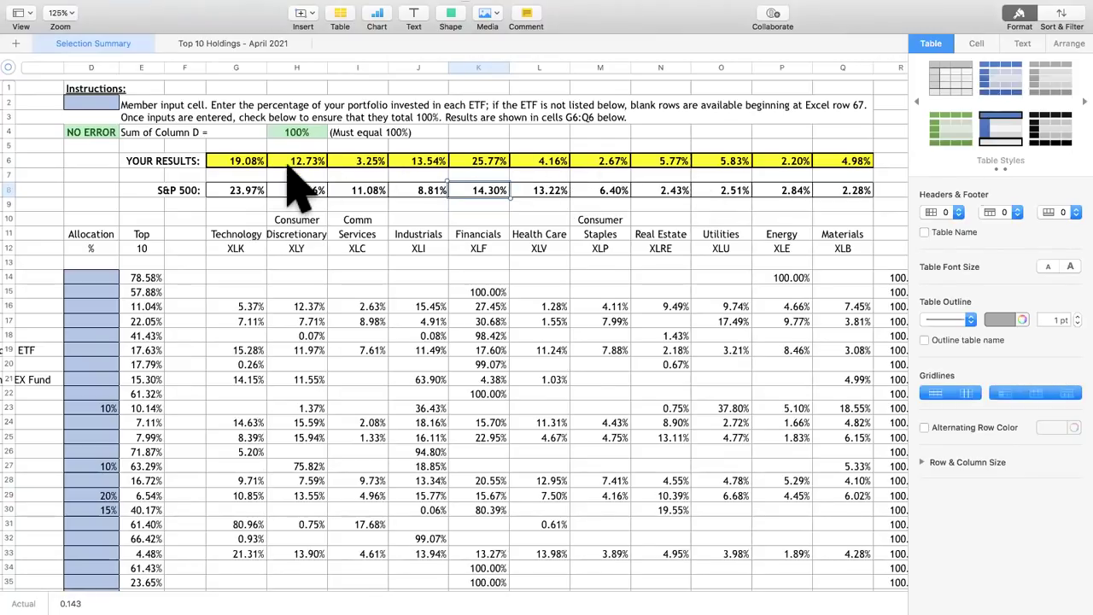
click(247, 159)
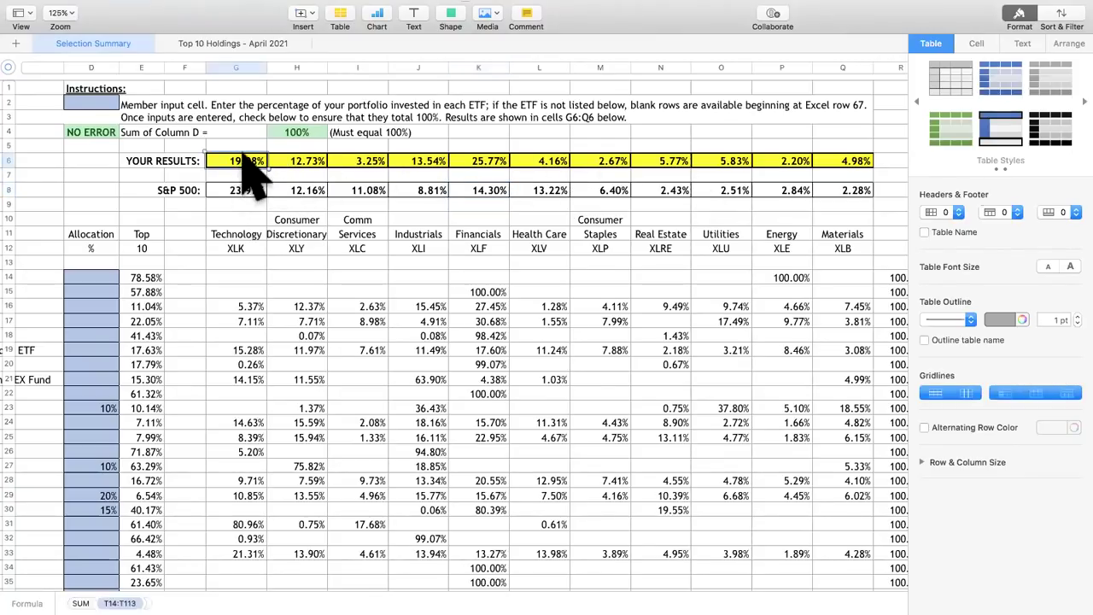
click(306, 164)
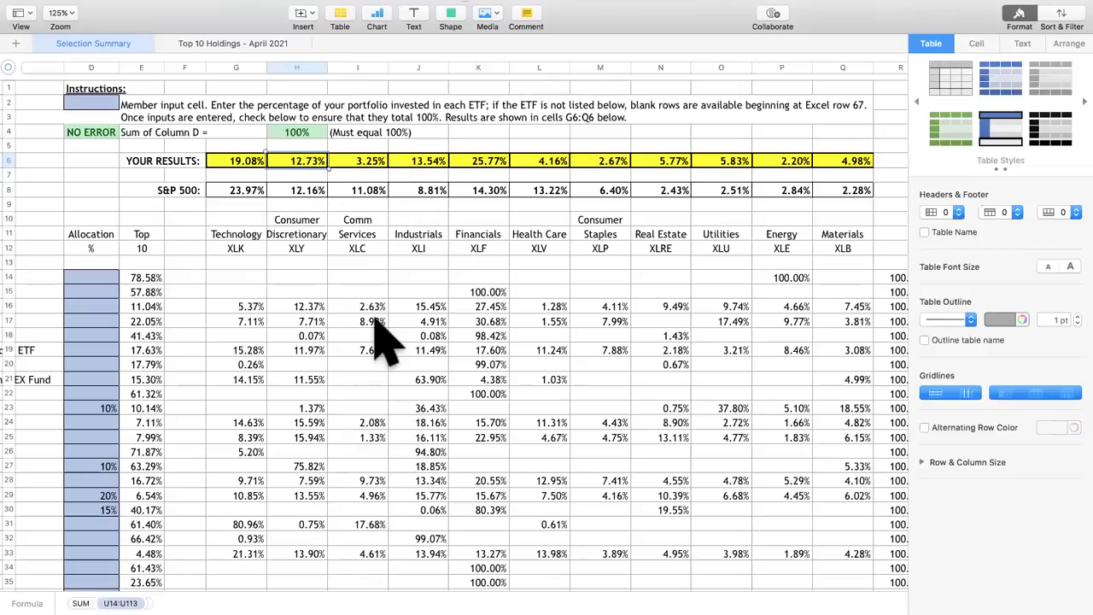
- Clear the iShares U.S. Financials ETF (IYF) allocation in row 30 and enter 15% for the iShares U.S. Technology ETF (IYW) in row 31
scroll(382, 337, down, 3)
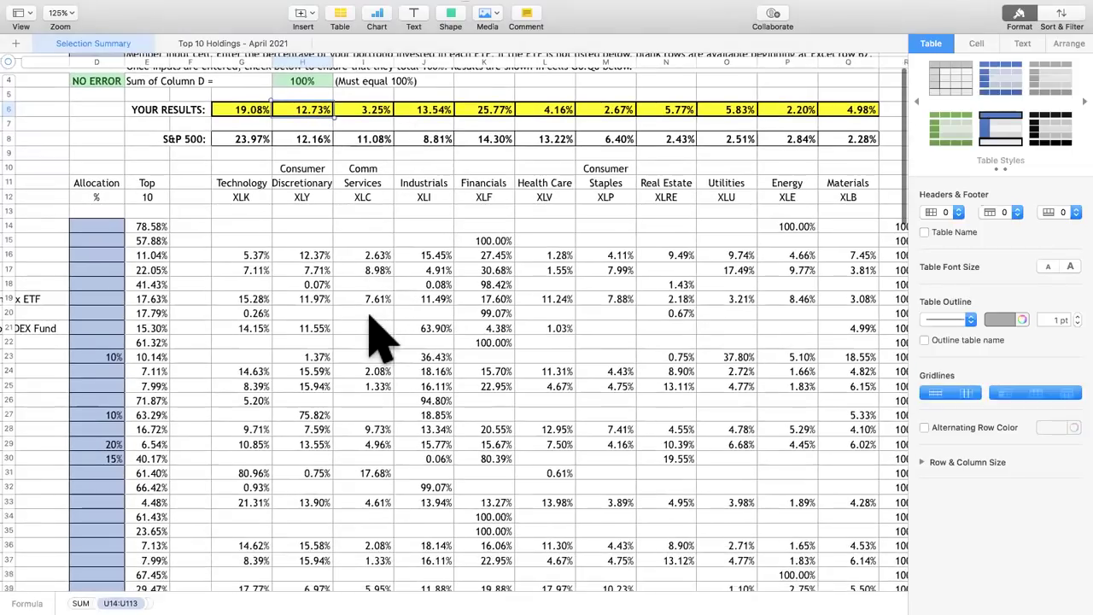
scroll(299, 367, down, 2)
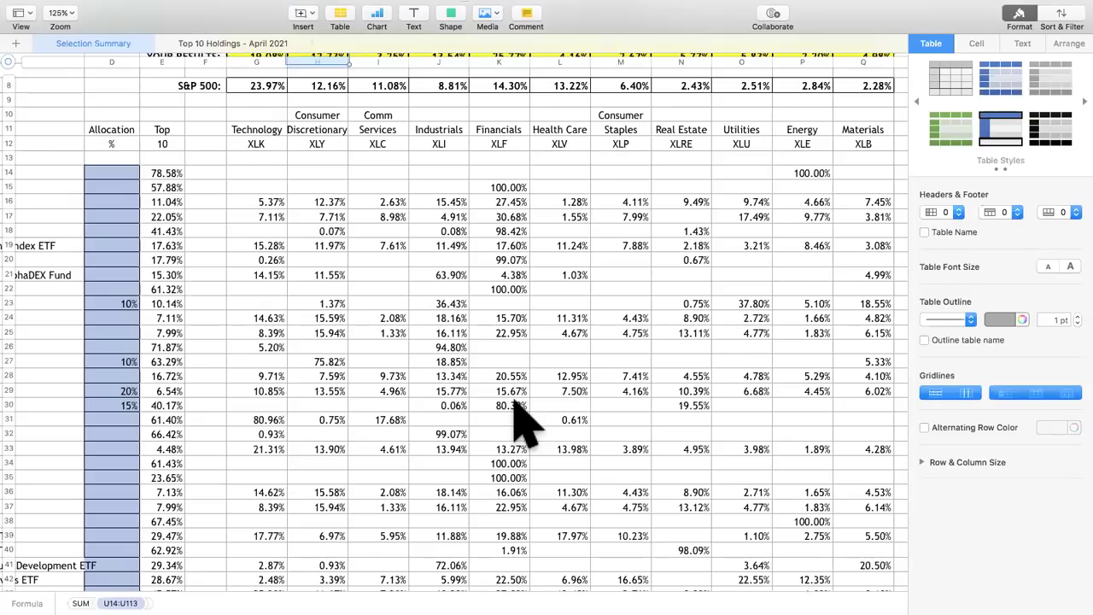
click(124, 405)
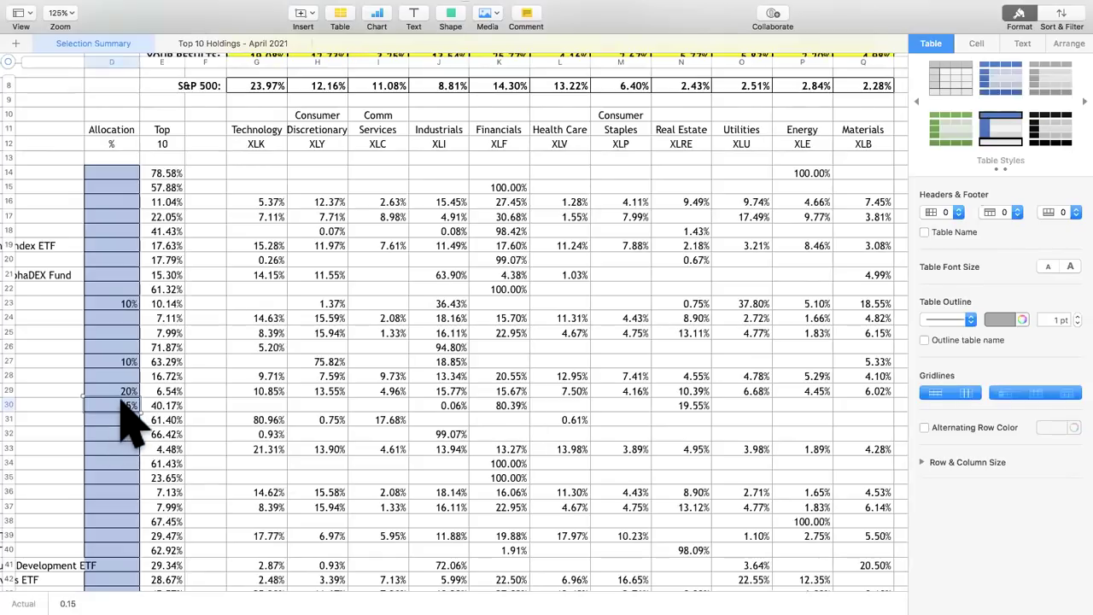
key(Delete)
key(Return)
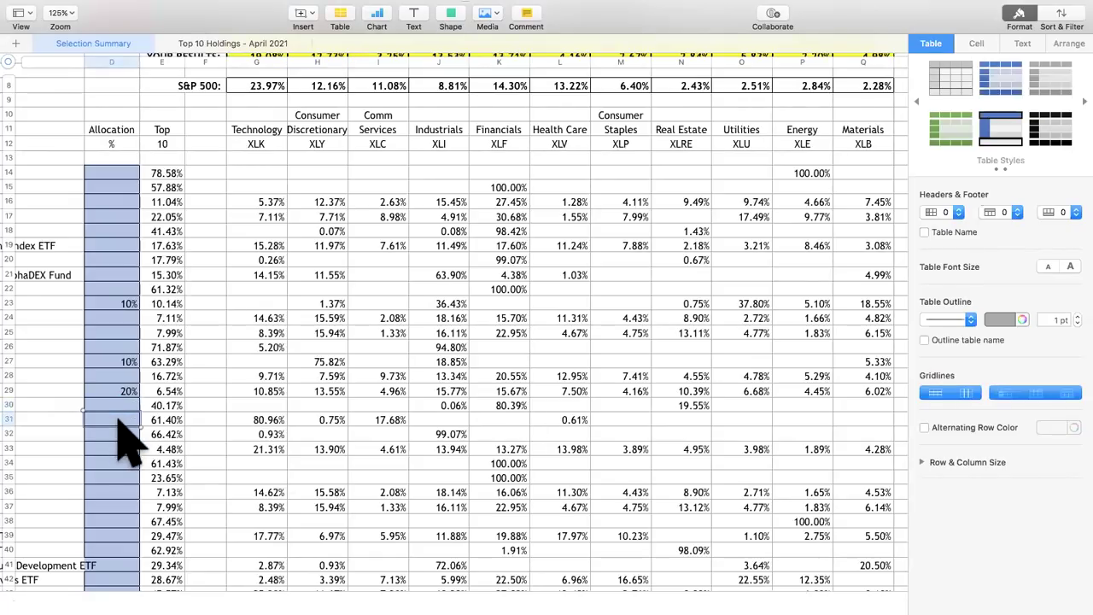
text(15%)
key(Return)
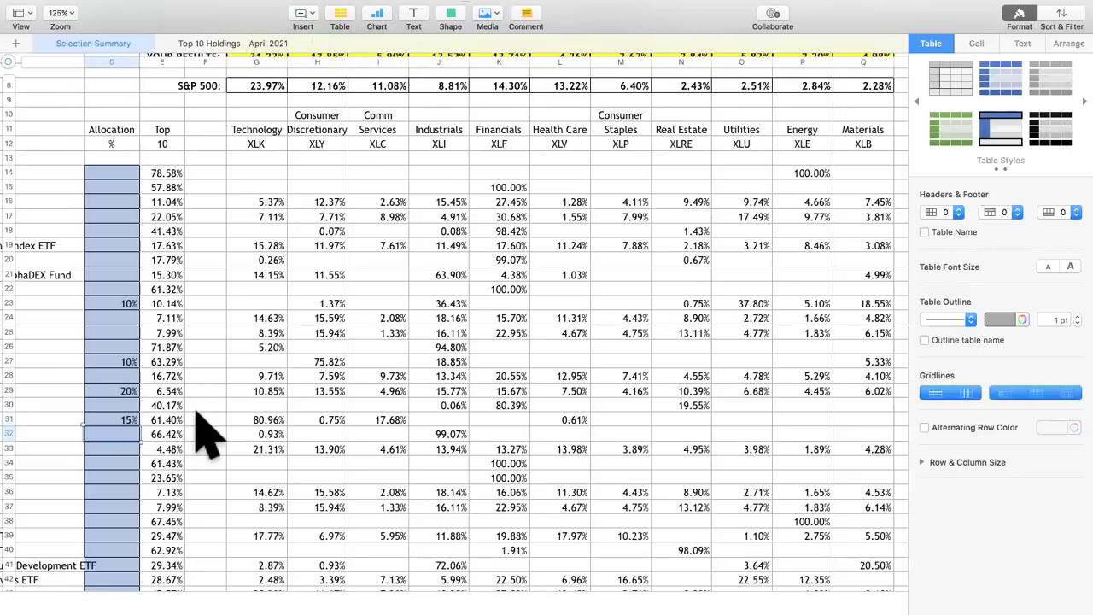
- Review the recalculated sector results against the S&P 500 row, along with the names of the allocated ETFs
scroll(213, 431, up, 5)
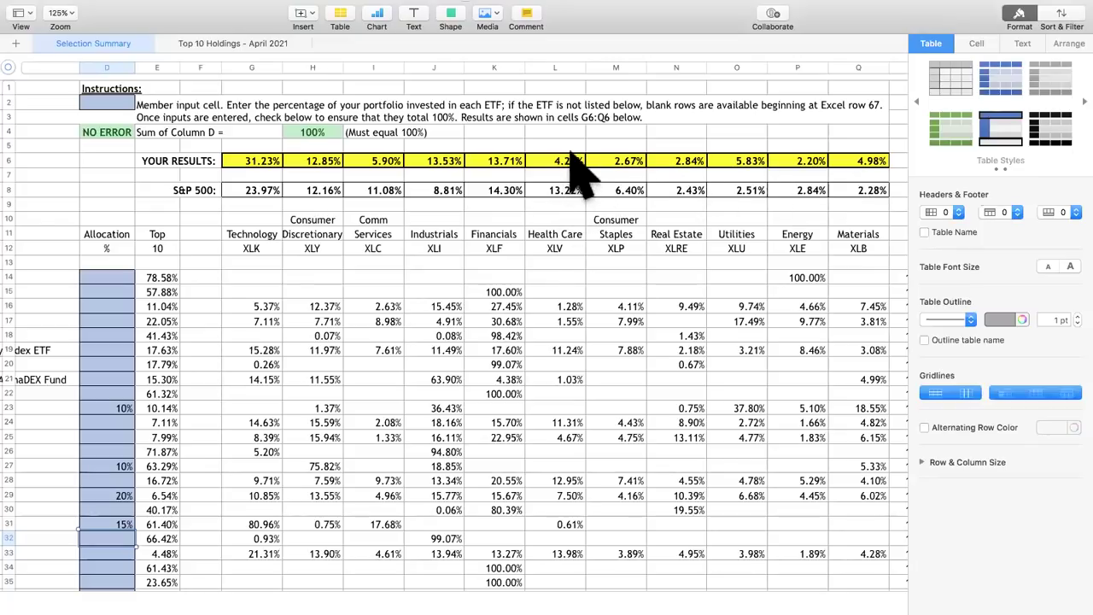
scroll(573, 376, left, 5)
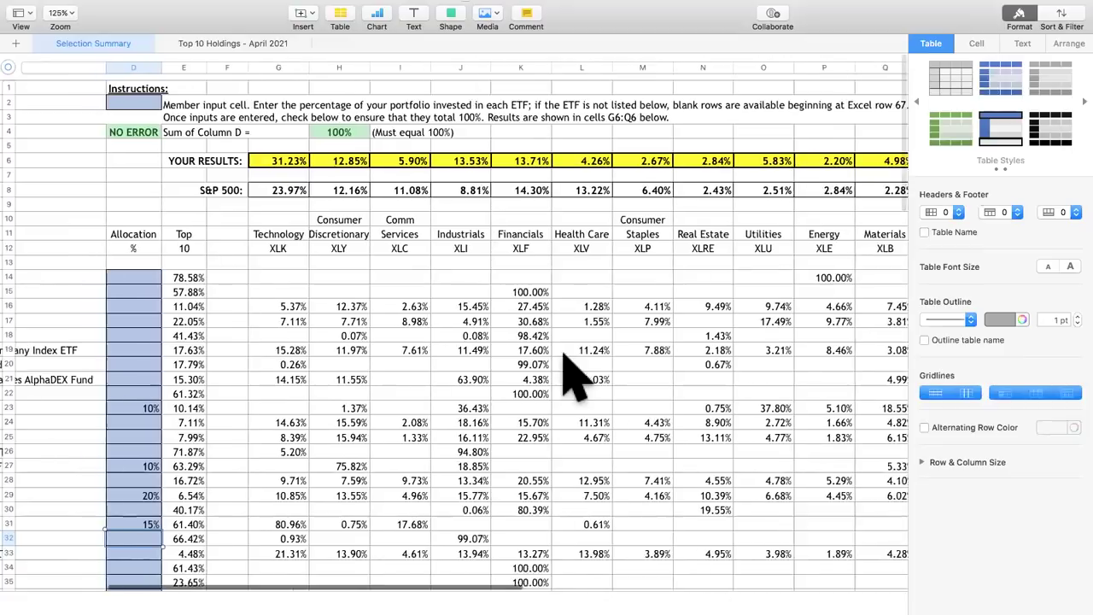
scroll(572, 376, left, 4)
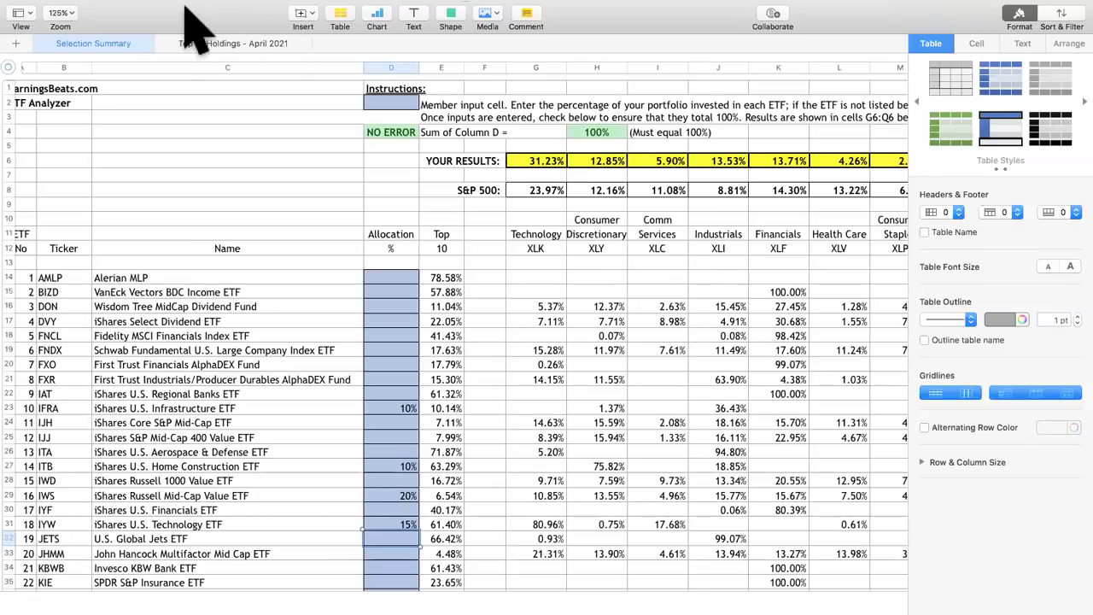
- Take the ETF Analyzer spreadsheet out of full screen and switch to the browser's daily $SPX chart on StockCharts
mouse_move(36, 9)
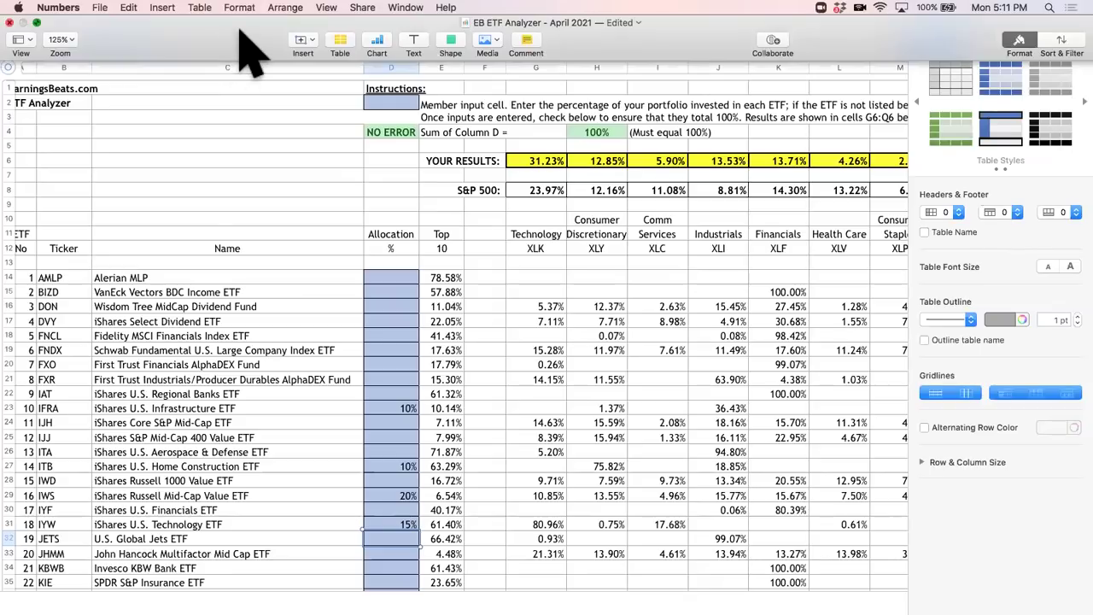
key(ctrl+super+f)
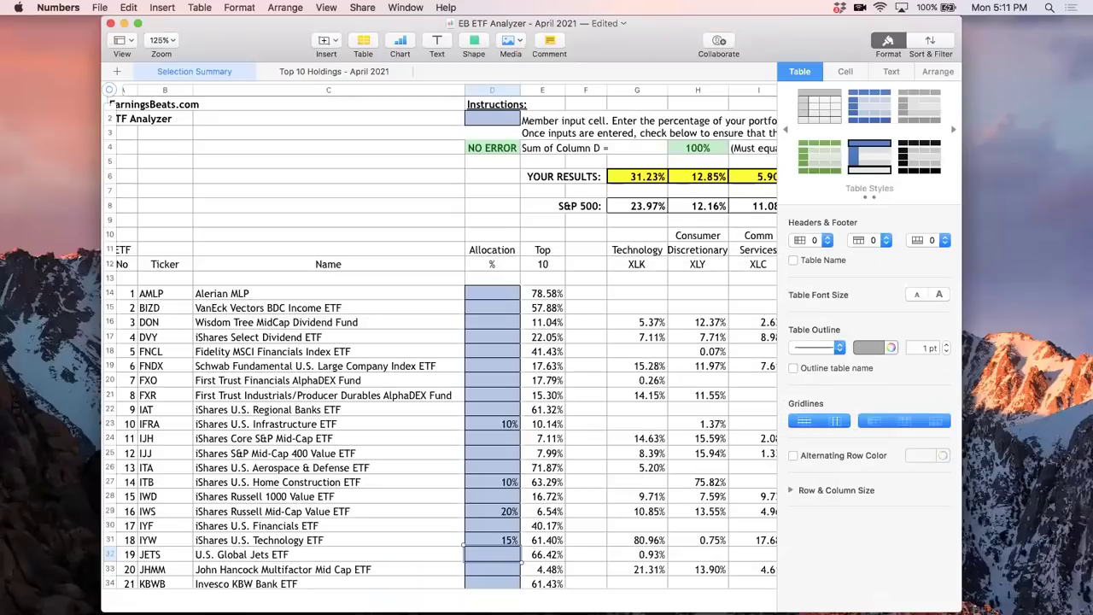
key(super+w)
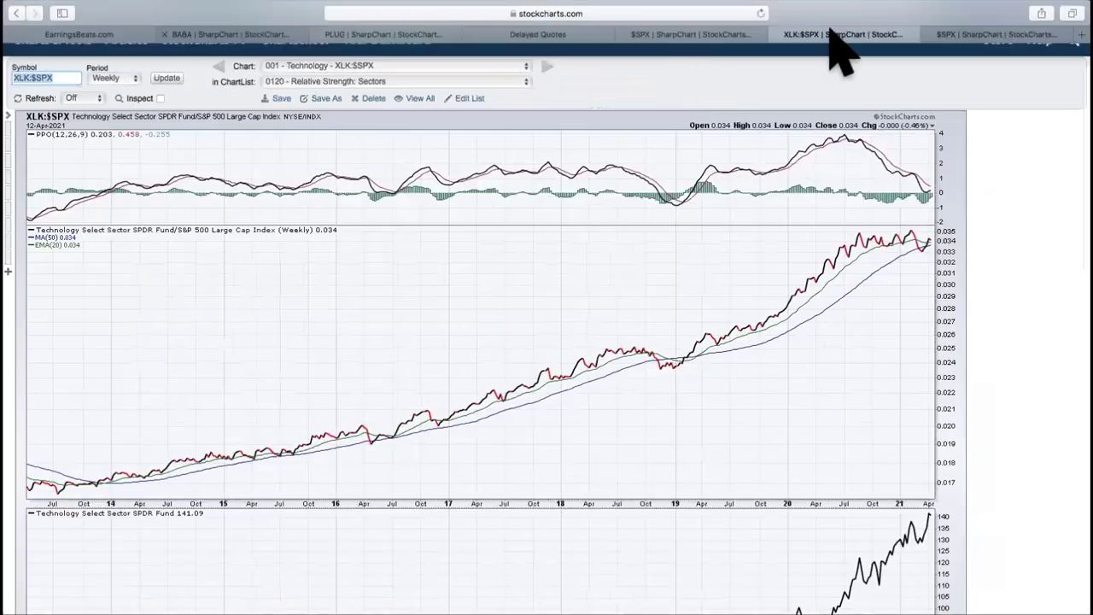
click(983, 35)
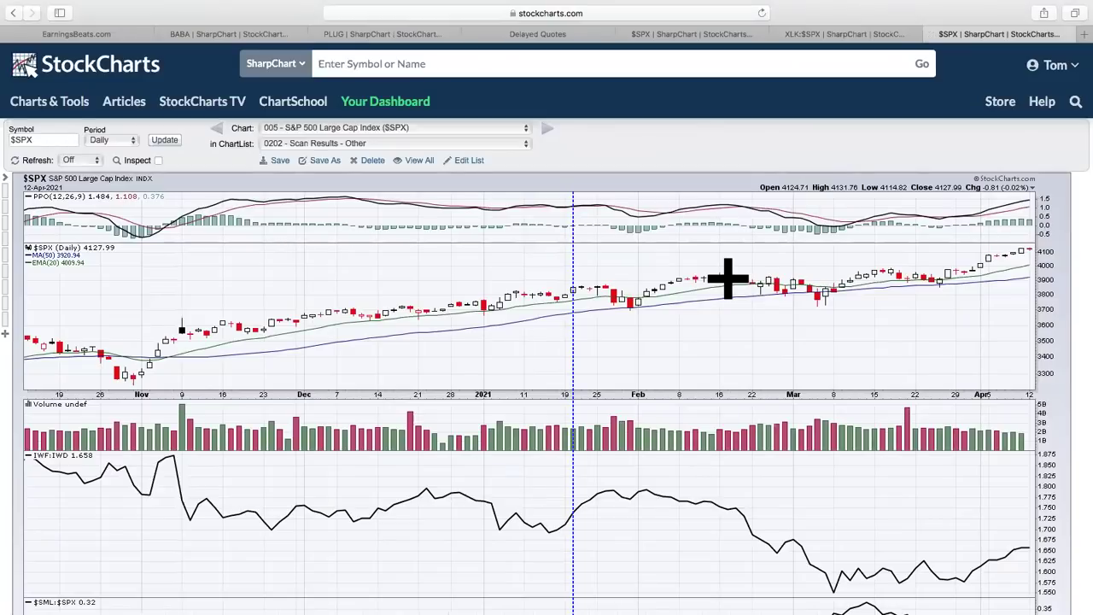
- Examine the $SPX daily chart and the IWF:IWD, $SML:$SPX, XLK:$SPX and XLY:$SPX relative strength panels below it
scroll(579, 290, down, 2)
scroll(579, 247, down, 1)
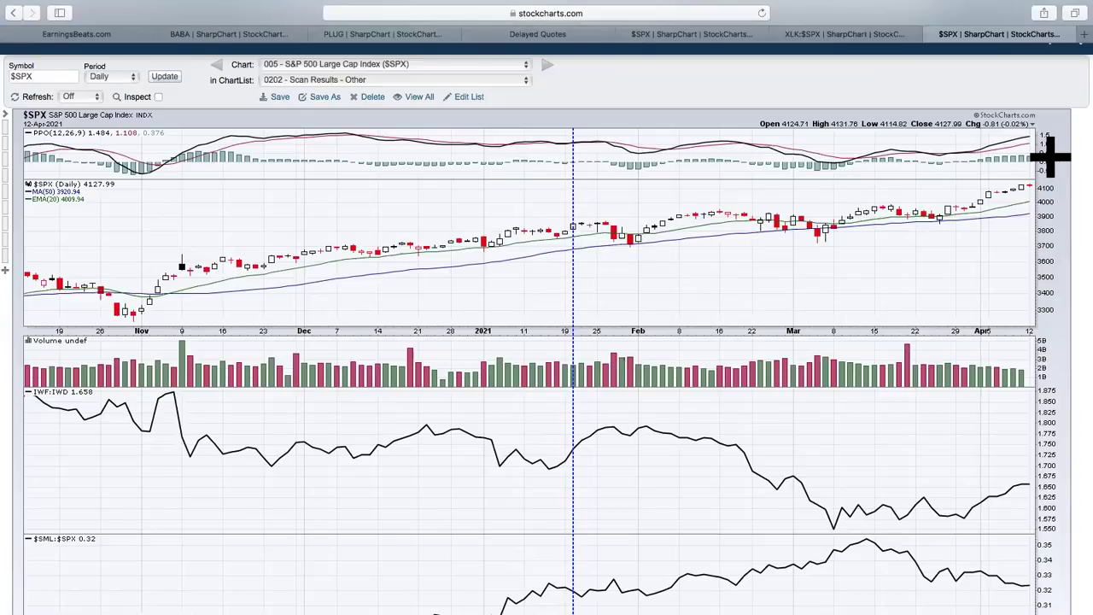
scroll(723, 337, down, 3)
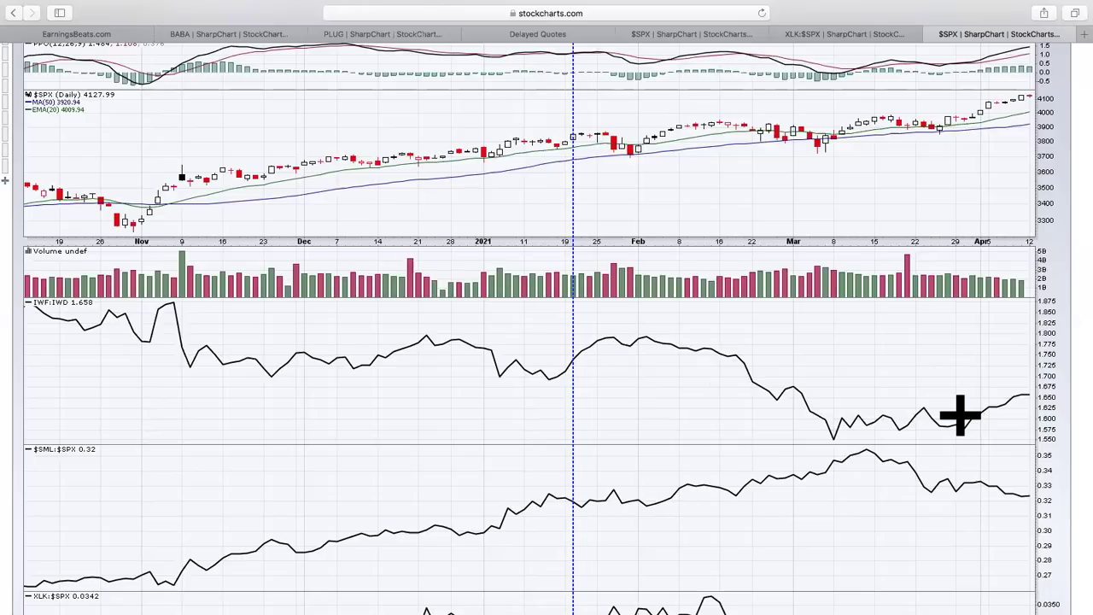
scroll(961, 417, down, 2)
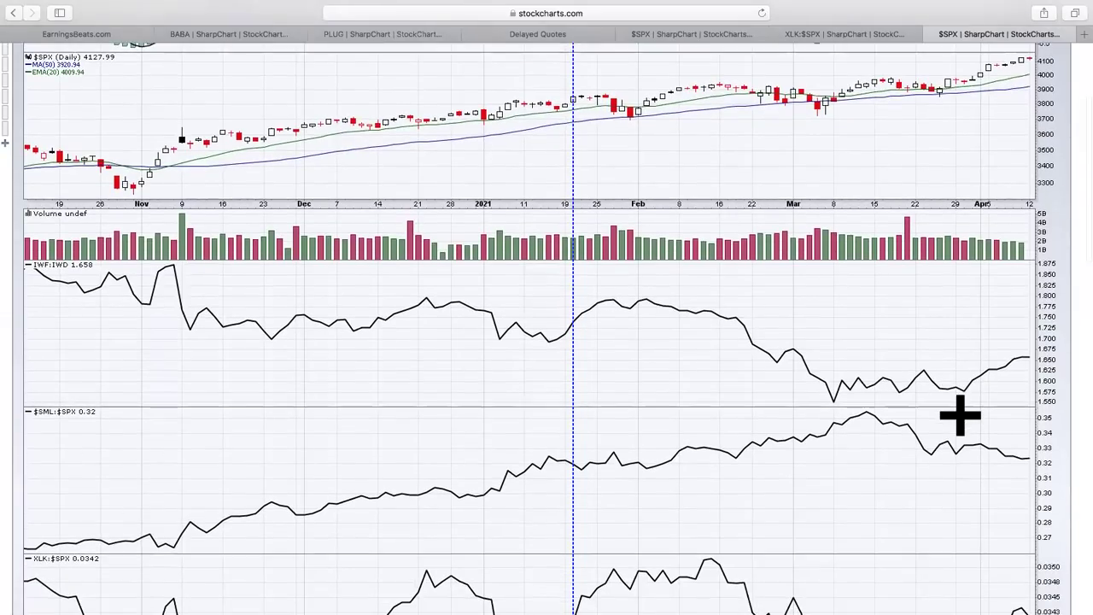
scroll(961, 416, down, 3)
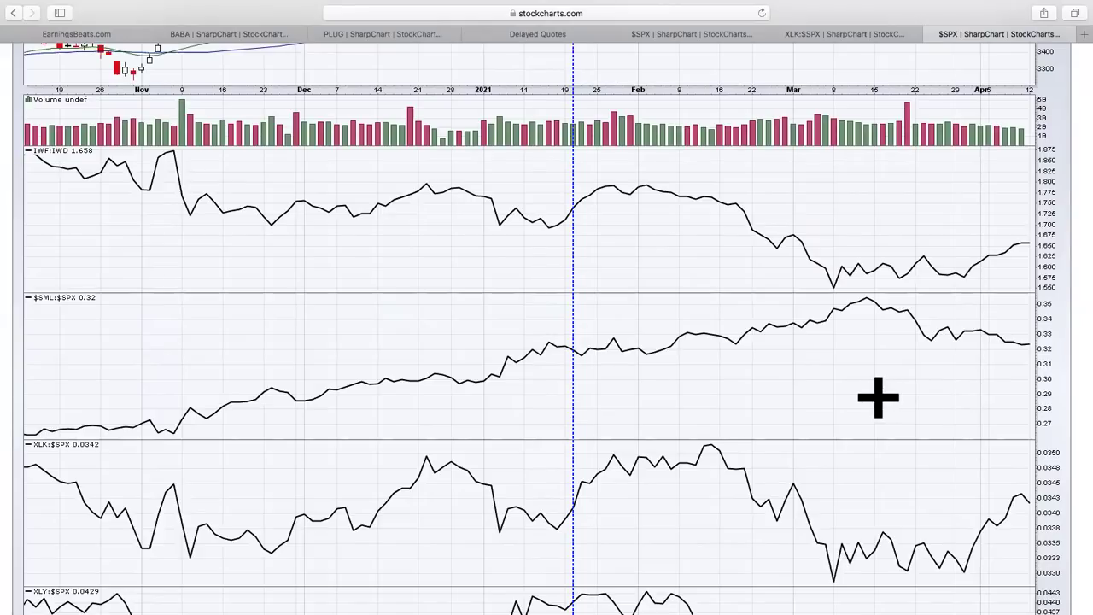
scroll(598, 351, down, 1)
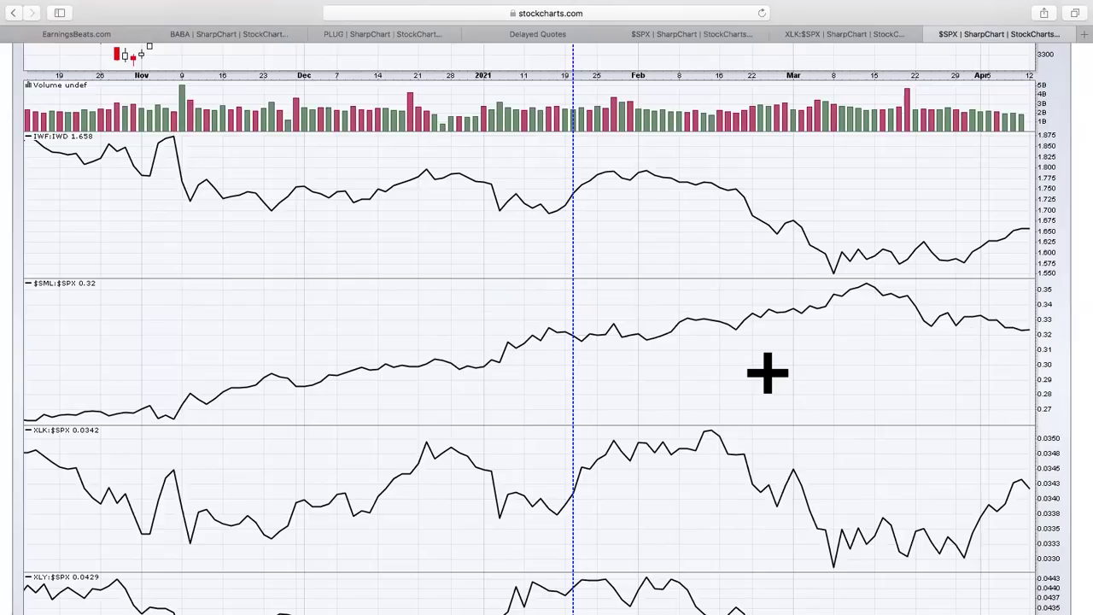
scroll(768, 372, down, 5)
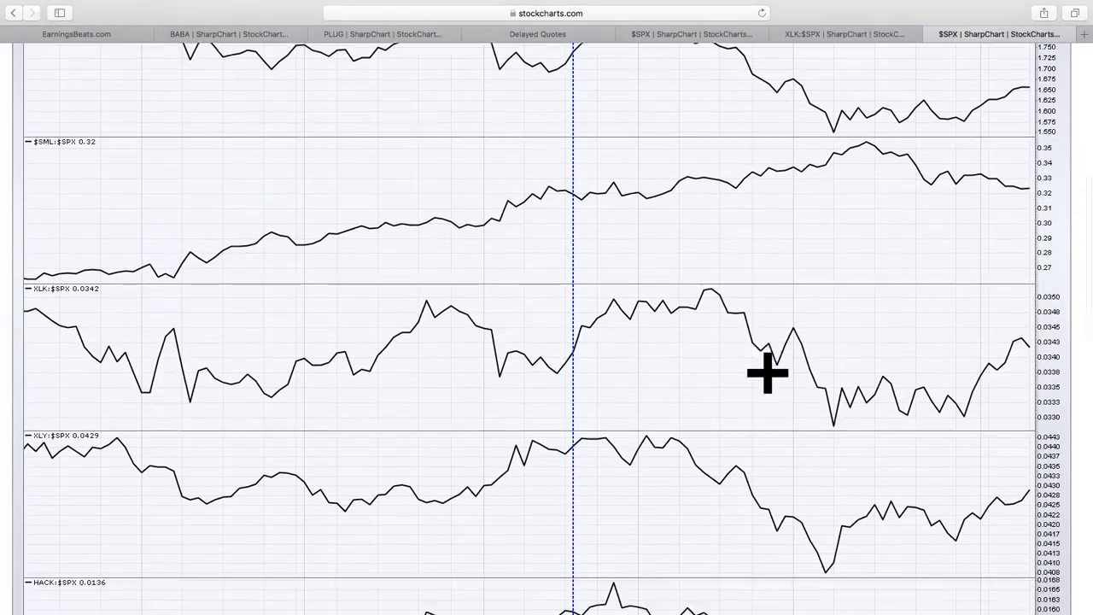